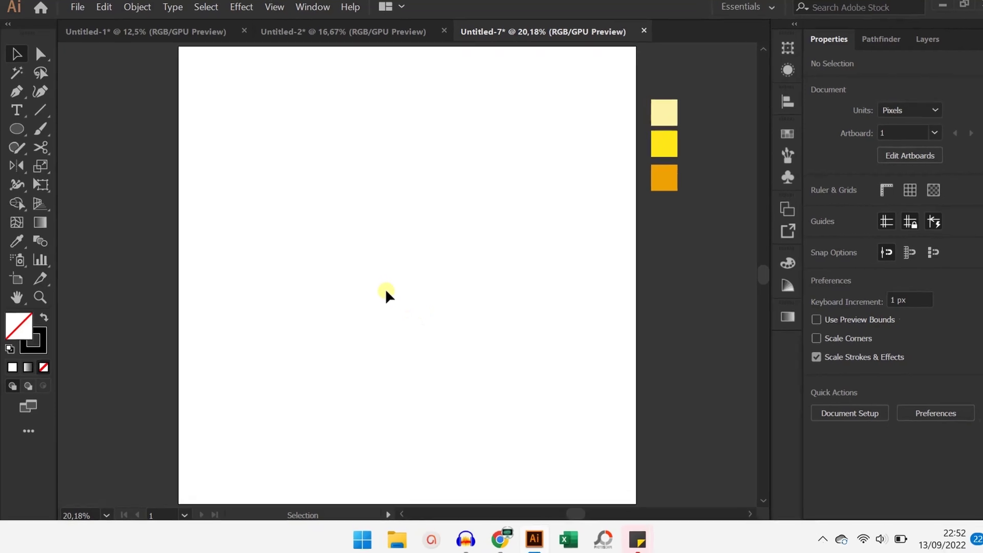
# Place the Untitled-1-01 smiley sketch onto the artboard.
pyautogui.moveTo(761, 28); pyautogui.dragTo(850, 220)
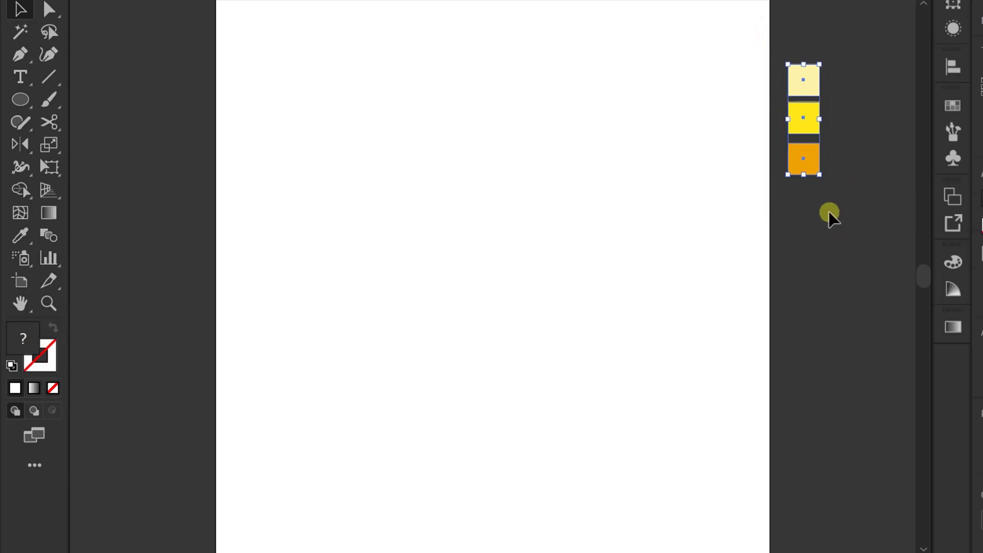
pyautogui.click(814, 241)
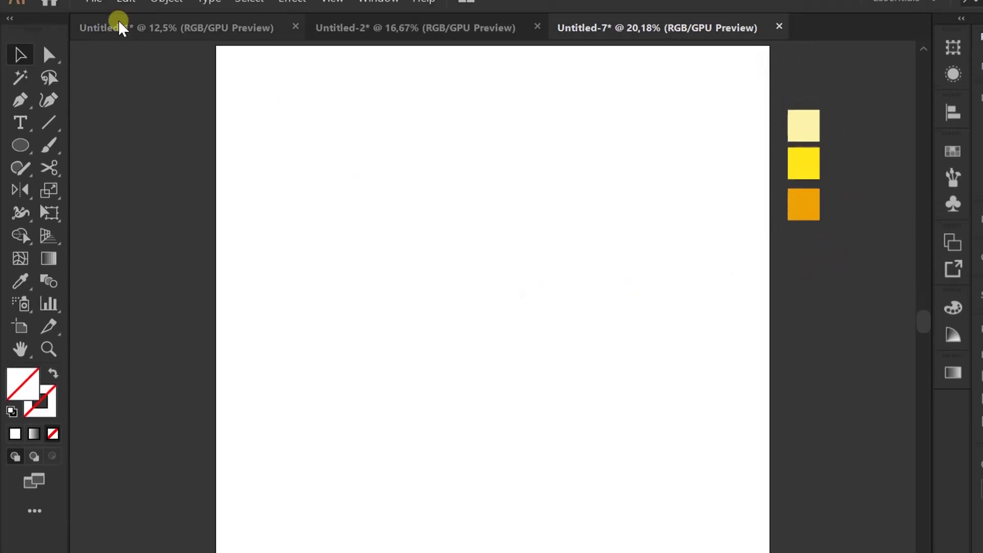
pyautogui.click(96, 13)
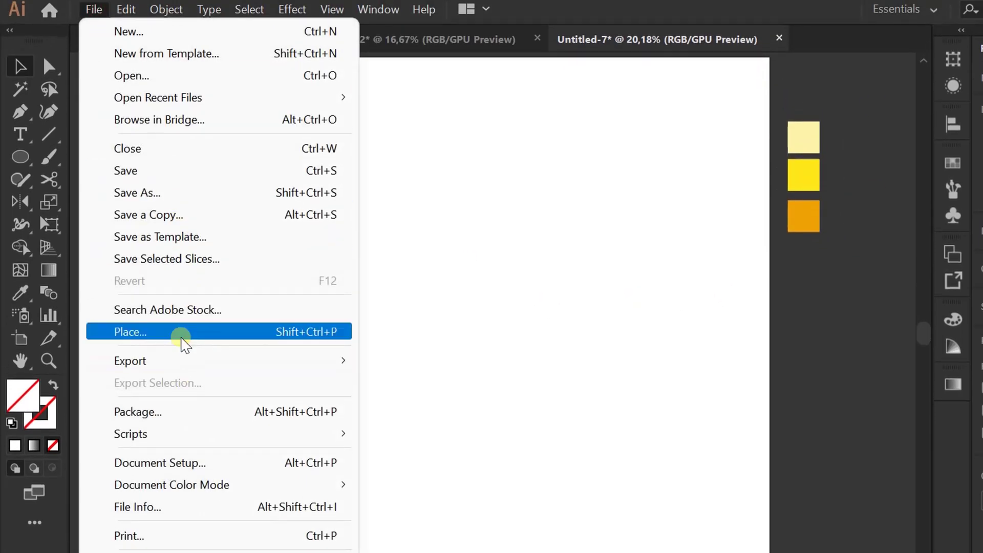
pyautogui.click(184, 336)
pyautogui.scroll(-5, 460, 404)
pyautogui.click(572, 317)
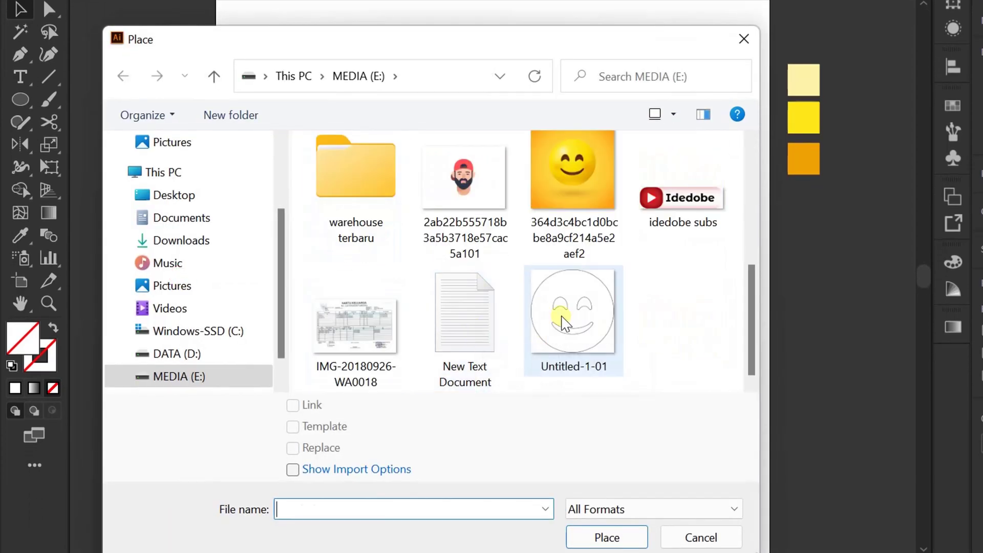
pyautogui.click(609, 538)
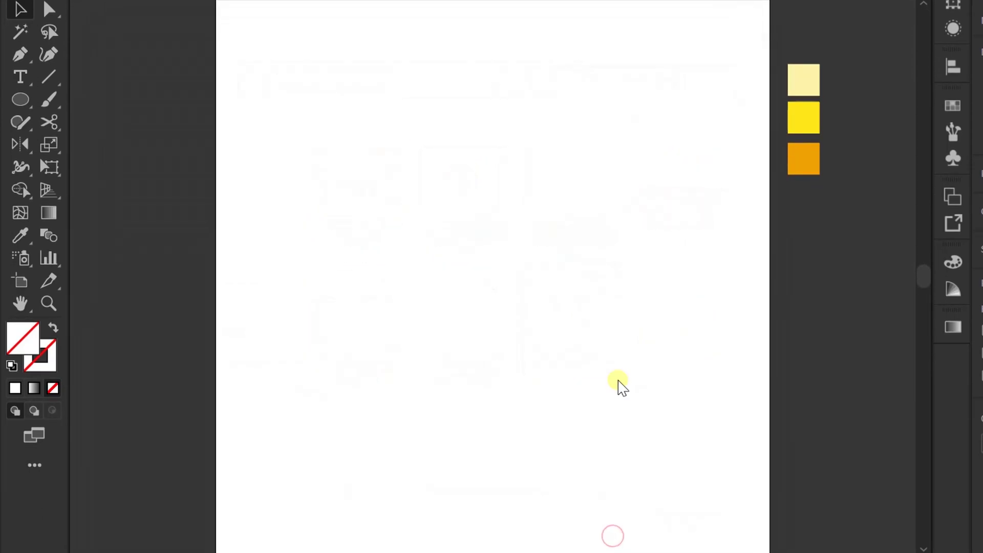
pyautogui.click(467, 234)
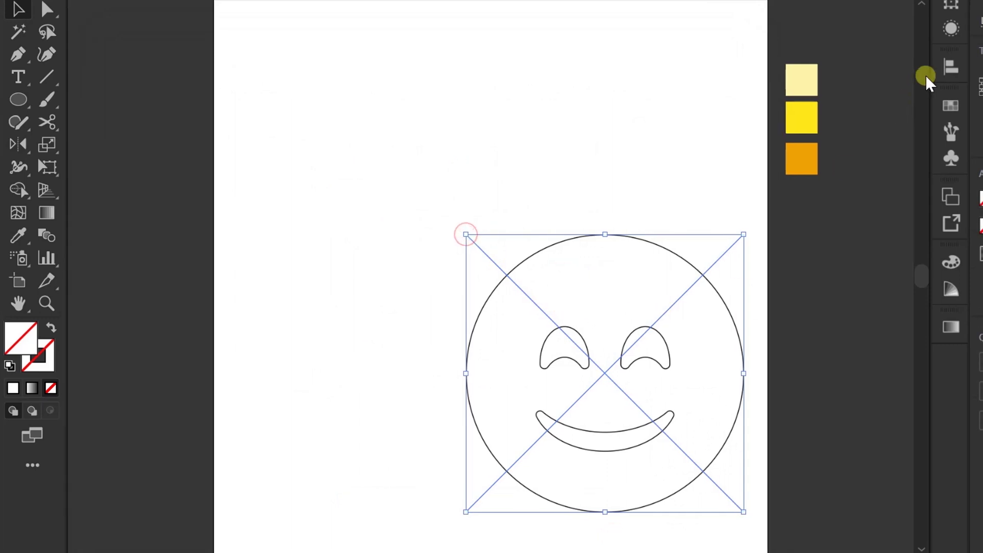
# Centre the sketch horizontally and vertically on the artboard.
pyautogui.click(951, 67)
pyautogui.click(764, 107)
pyautogui.click(879, 108)
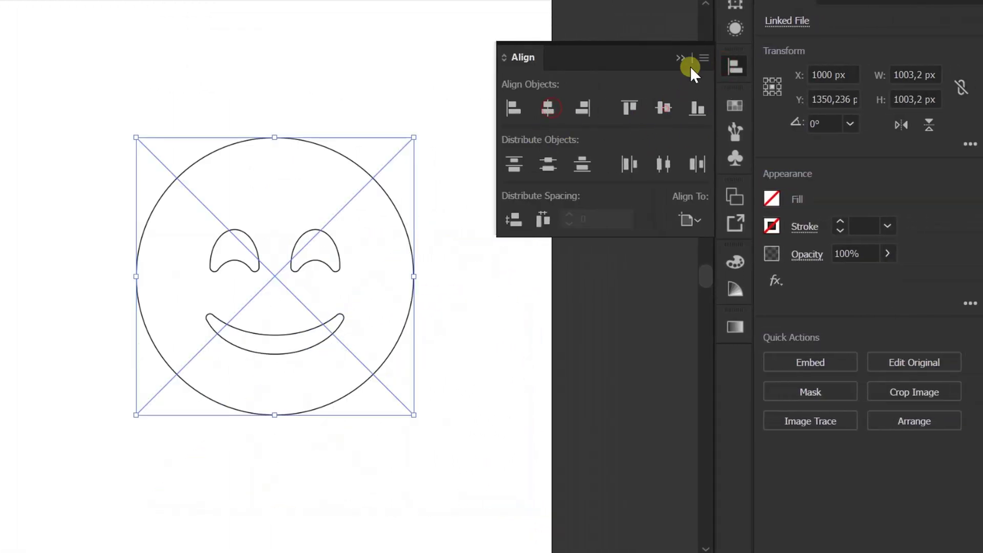
pyautogui.click(471, 306)
# Fade the sketch to 15% opacity and add a new layer above Layer 1.
pyautogui.click(239, 328)
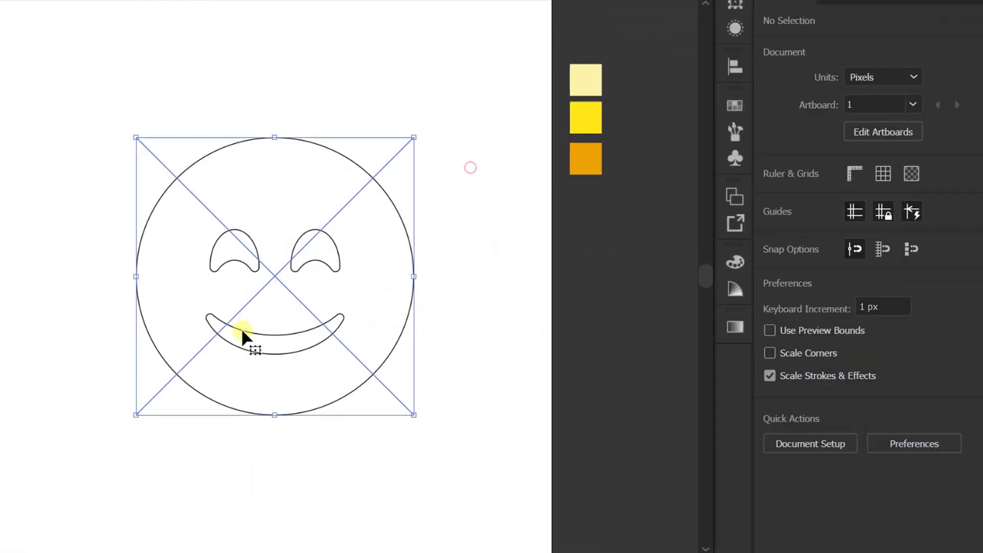
pyautogui.moveTo(875, 255); pyautogui.dragTo(757, 258)
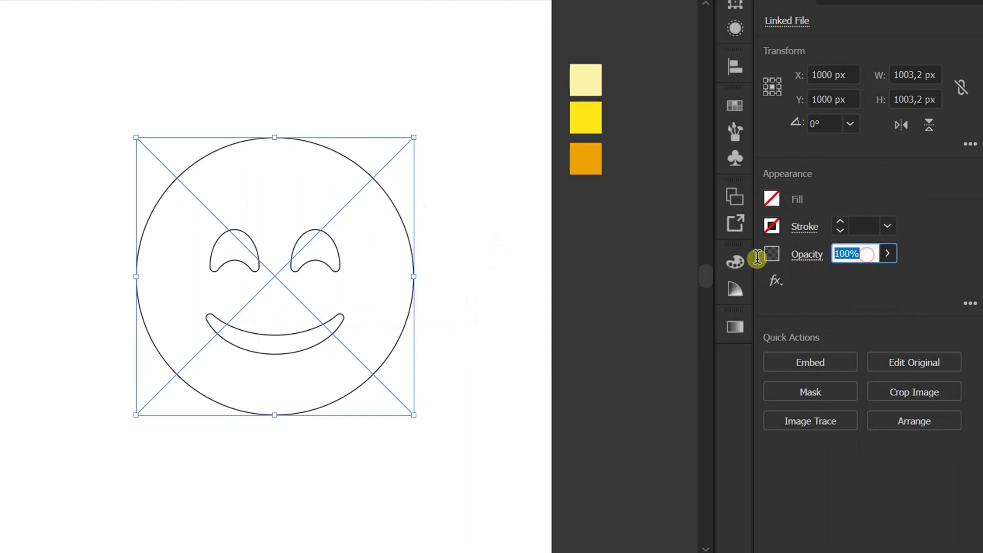
pyautogui.write('15')
pyautogui.press('Return')
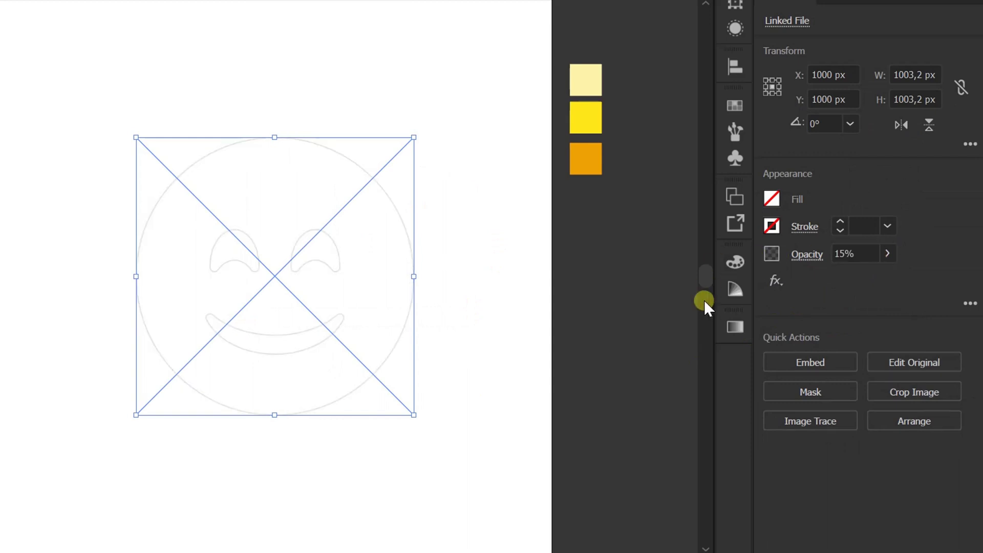
pyautogui.click(487, 343)
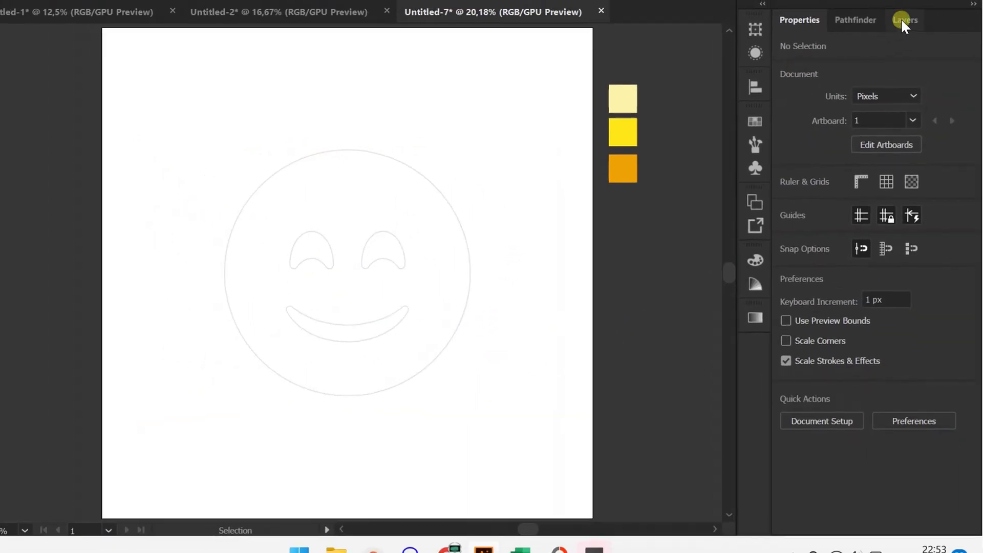
pyautogui.click(904, 7)
pyautogui.click(931, 526)
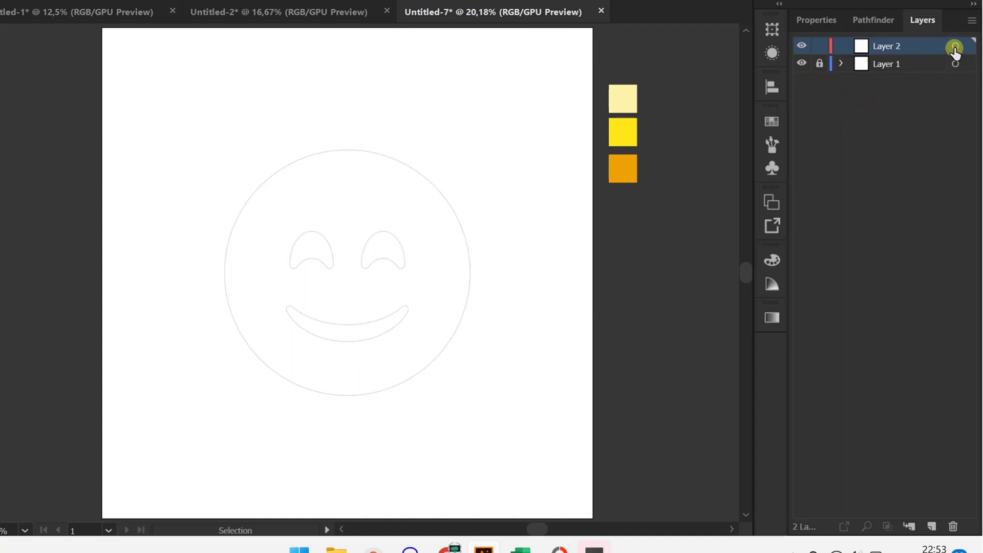
# Draw a 1000 x 1000 px circle centred on the smiley sketch.
pyautogui.click(0, 115)
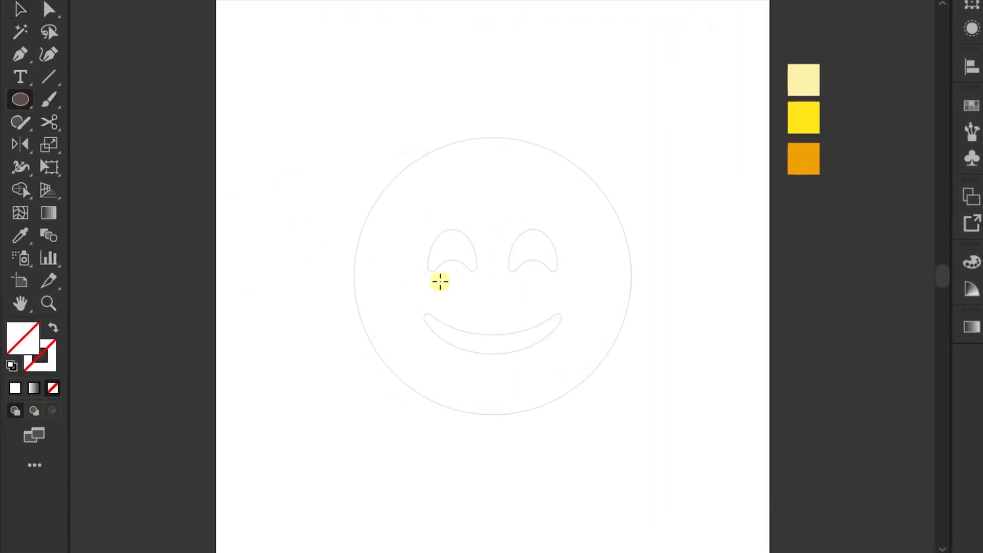
pyautogui.click(502, 281)
pyautogui.write('1000')
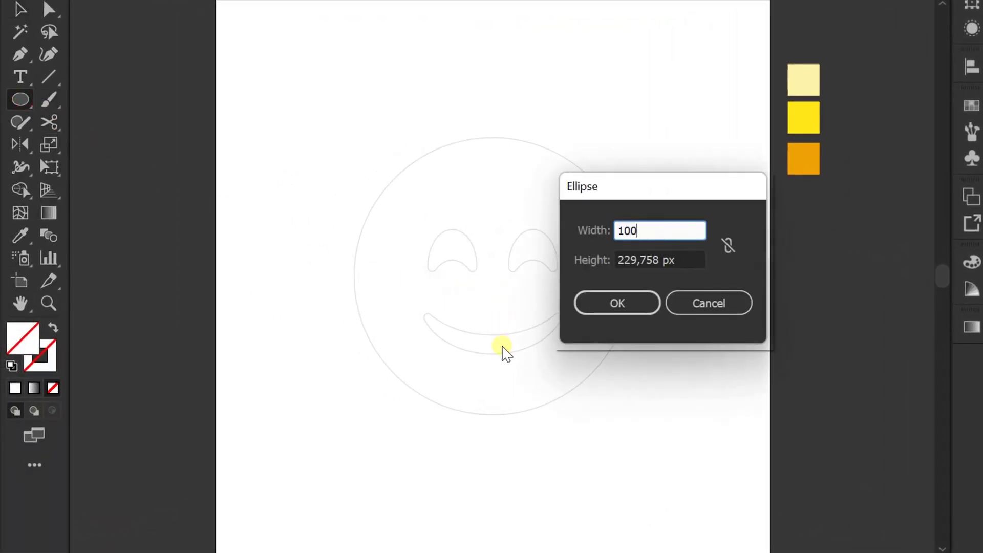
pyautogui.press('Tab')
pyautogui.write('10')
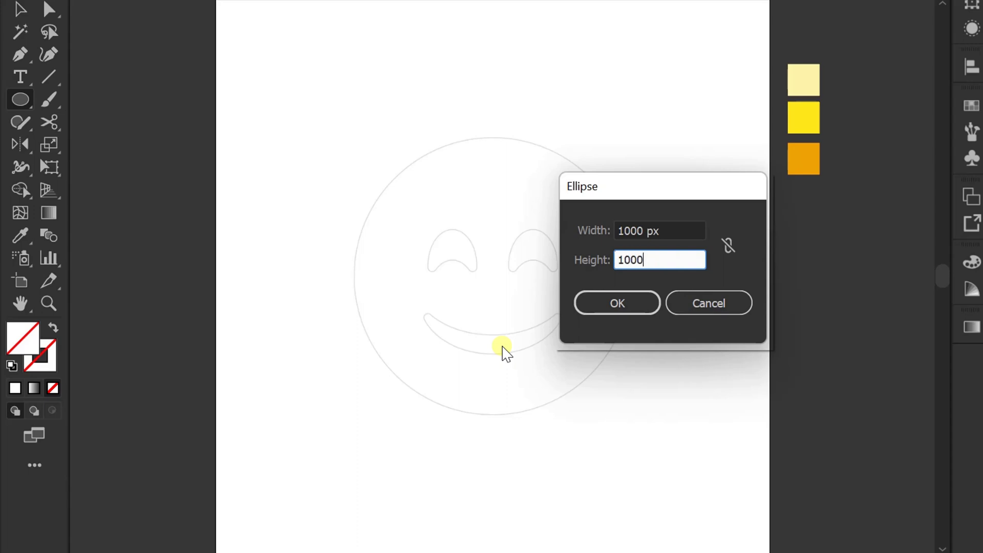
pyautogui.write('00')
pyautogui.click(618, 305)
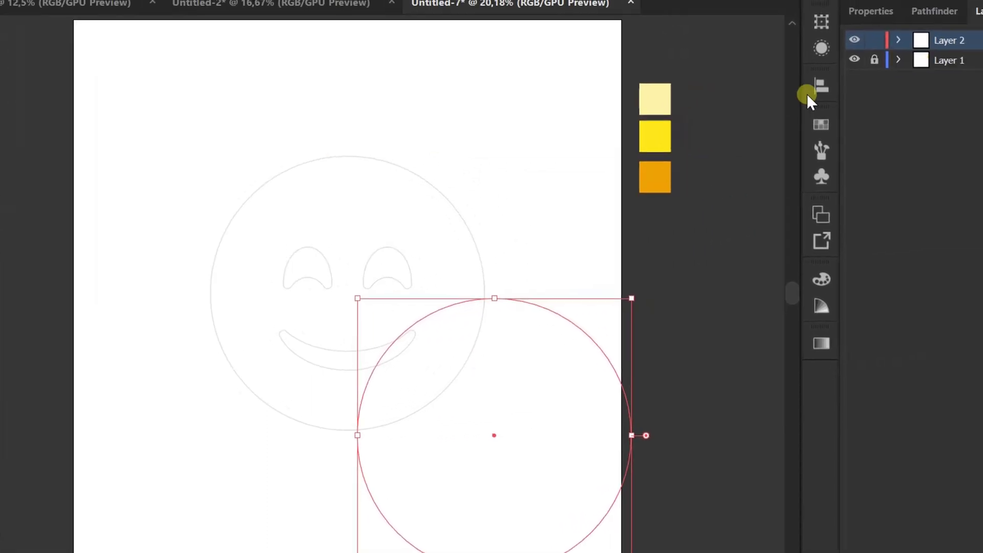
pyautogui.click(967, 67)
pyautogui.click(565, 136)
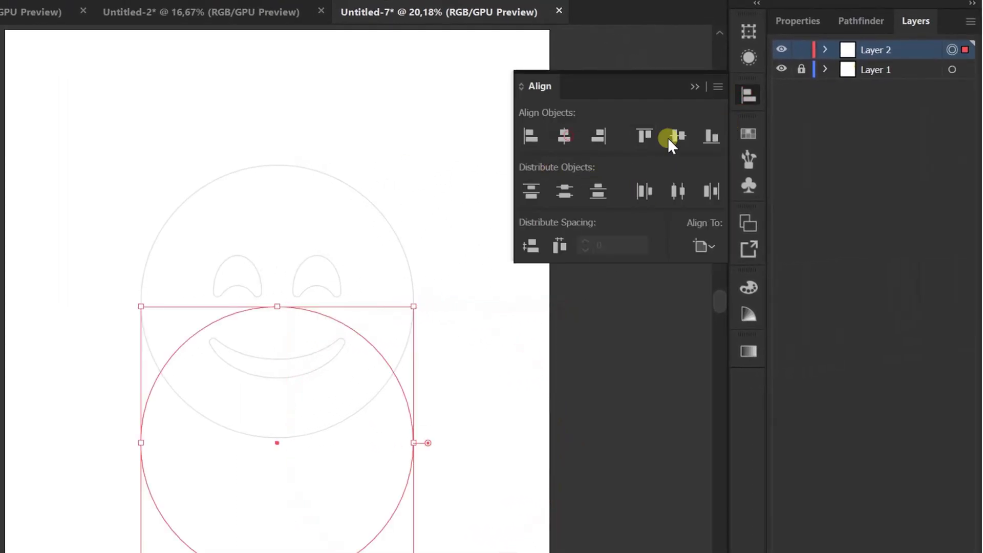
pyautogui.click(677, 136)
pyautogui.click(695, 87)
# Give the circle a black 1 pt stroke and add Layer 3.
pyautogui.click(804, 22)
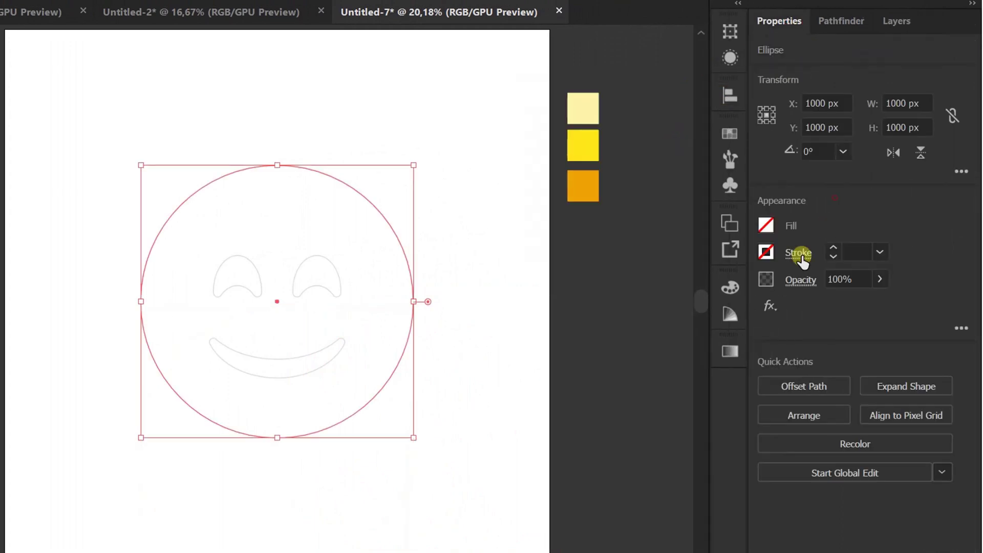
pyautogui.click(766, 252)
pyautogui.click(603, 319)
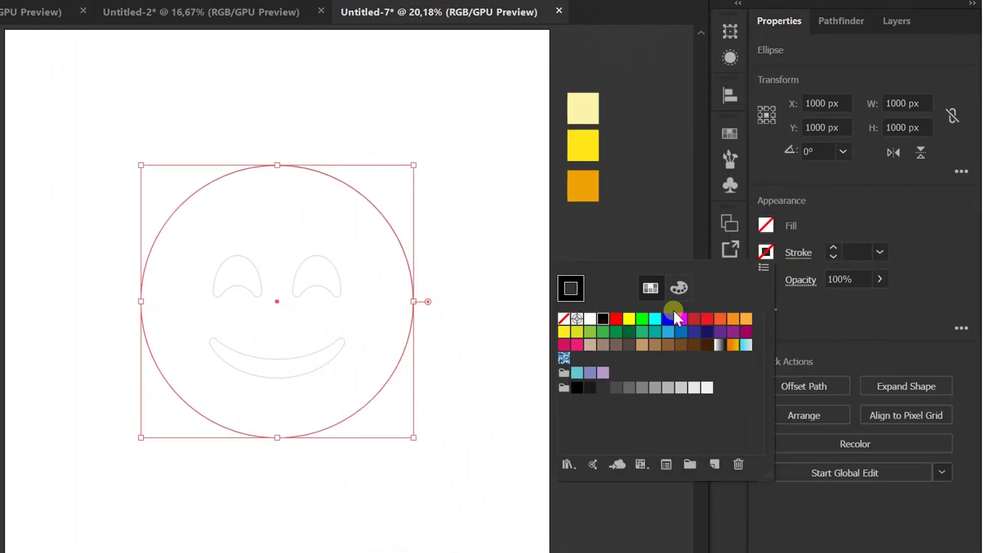
pyautogui.click(857, 228)
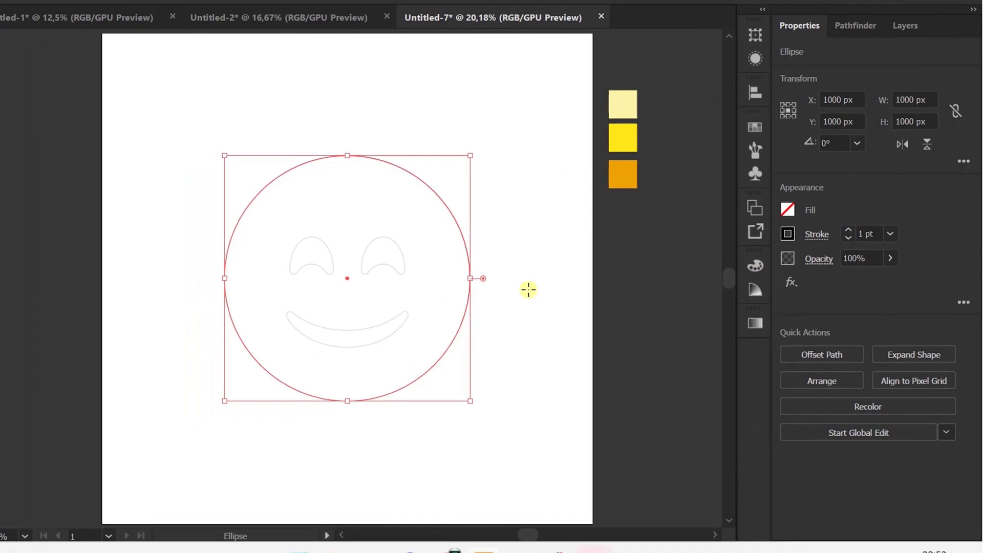
pyautogui.click(517, 296)
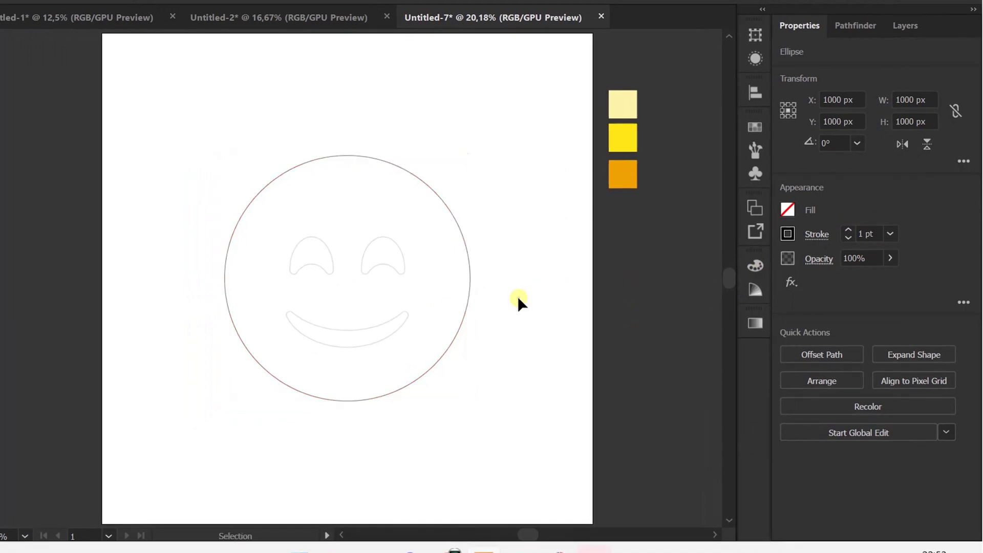
pyautogui.click(905, 26)
pyautogui.click(931, 531)
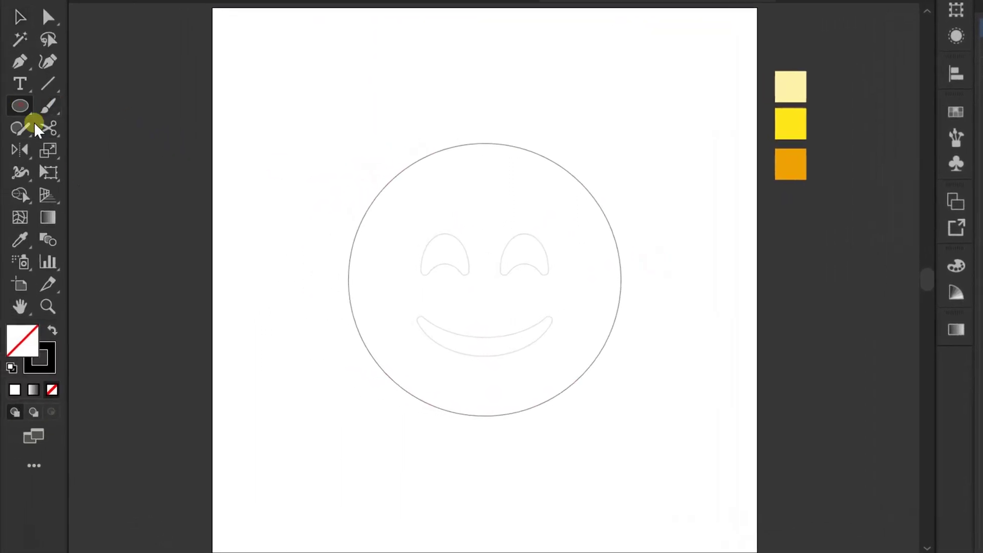
# Draw an ellipse over the sketch's left eye and fit its sides and top.
pyautogui.scroll(5, 395, 314)
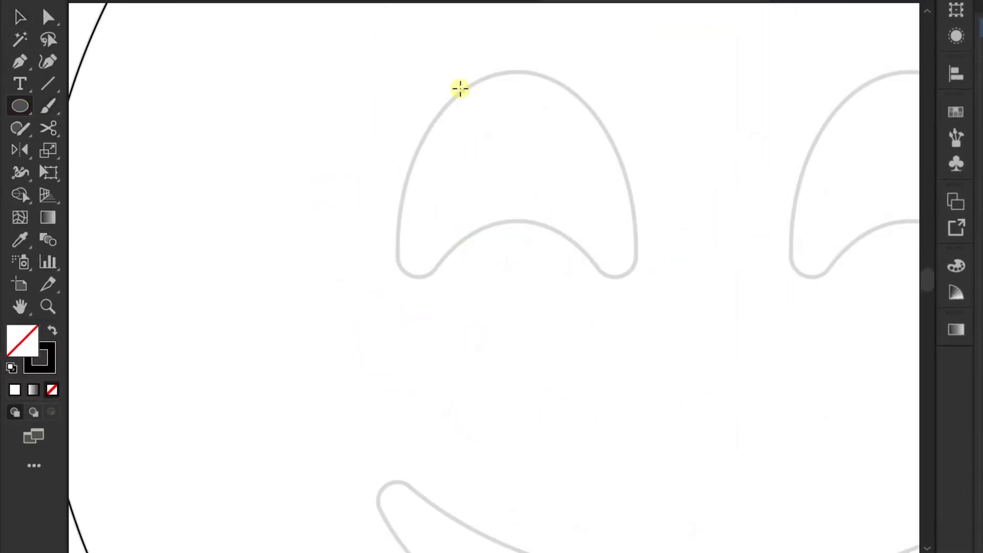
pyautogui.moveTo(461, 88)
pyautogui.mouseDown()
pyautogui.moveTo(577, 259)
pyautogui.moveTo(659, 440)
pyautogui.mouseUp()
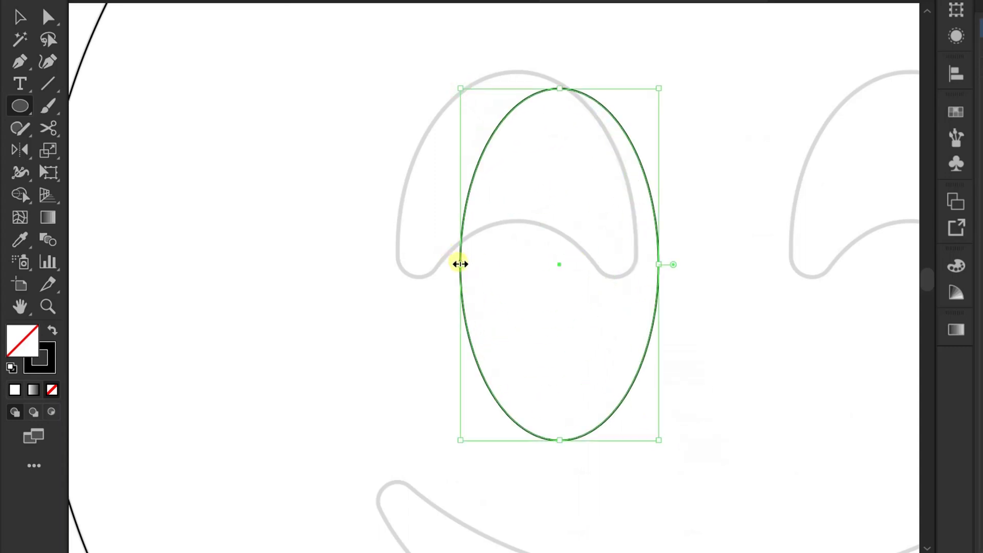
pyautogui.moveTo(461, 265); pyautogui.dragTo(398, 264)
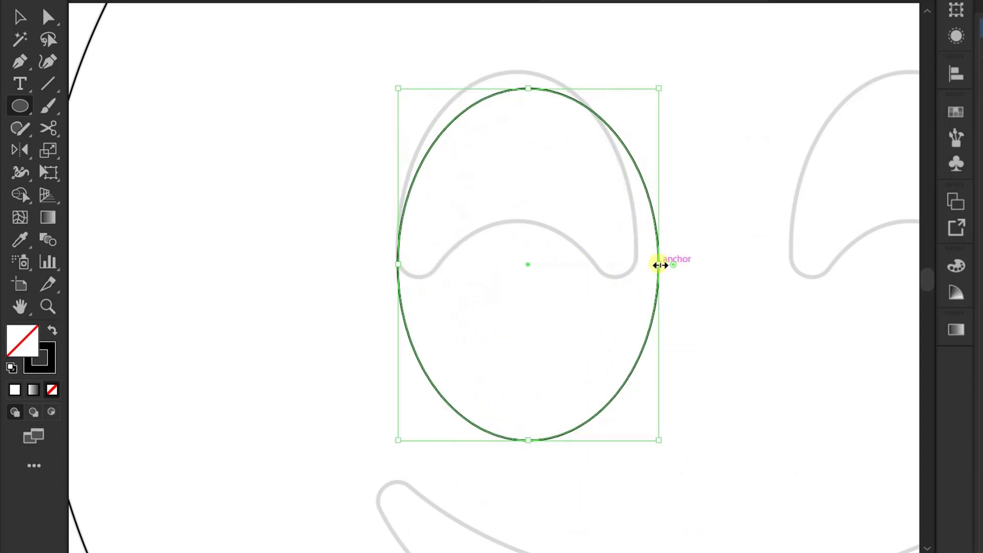
pyautogui.moveTo(659, 265); pyautogui.dragTo(637, 262)
pyautogui.moveTo(517, 88); pyautogui.dragTo(518, 72)
# Duplicate the ellipse below and use Shape Builder to remove the lower lobe, leaving an arch.
pyautogui.press('v')
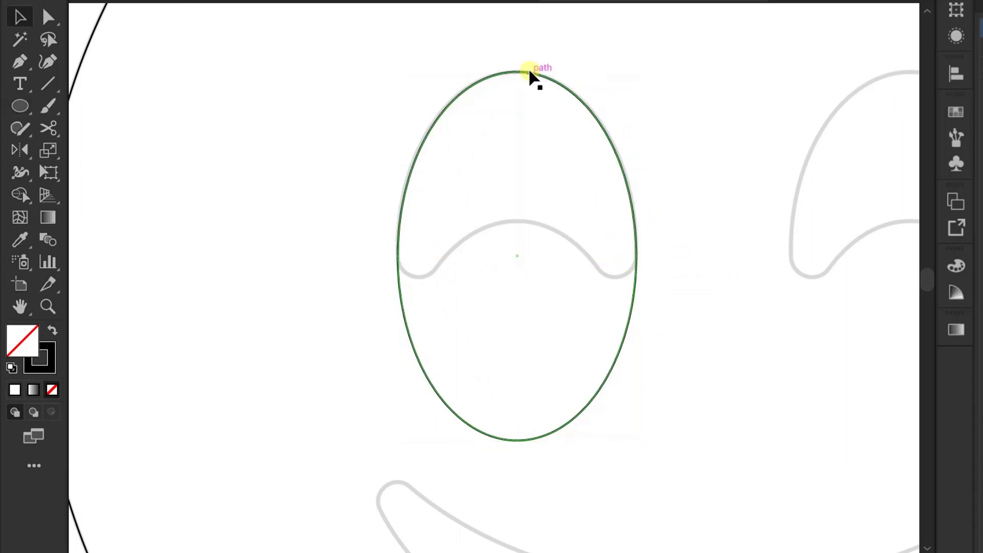
pyautogui.click(530, 74)
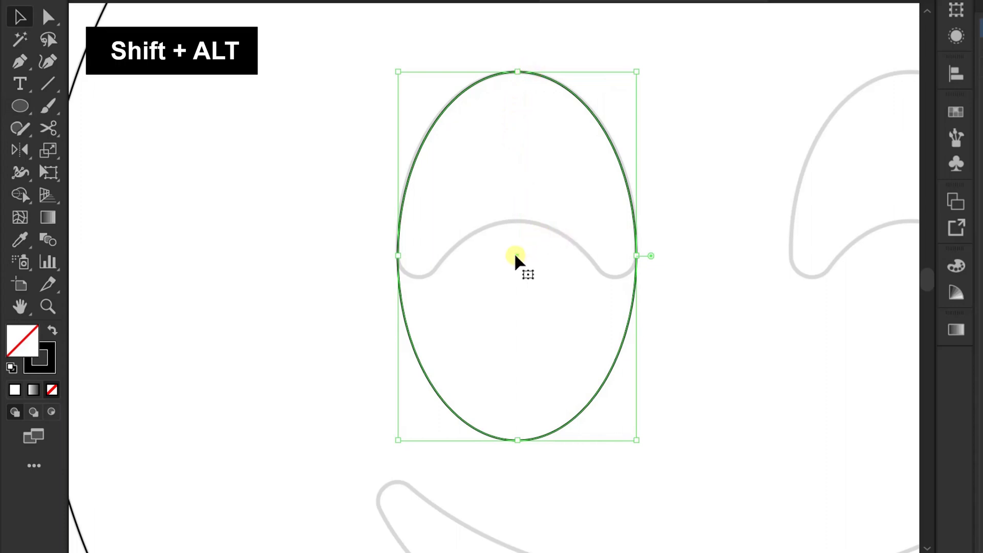
pyautogui.moveTo(517, 258); pyautogui.dragTo(511, 406)
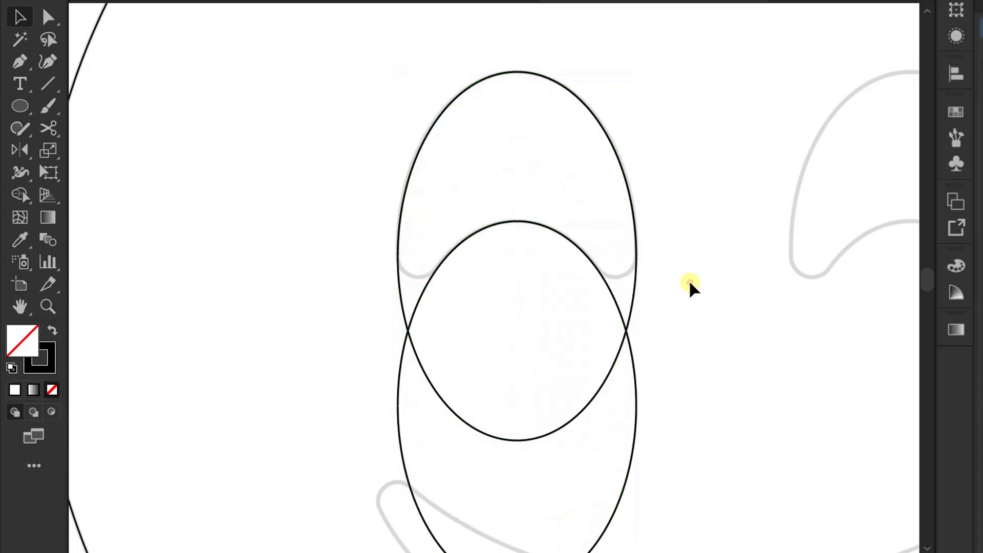
pyautogui.click(487, 81)
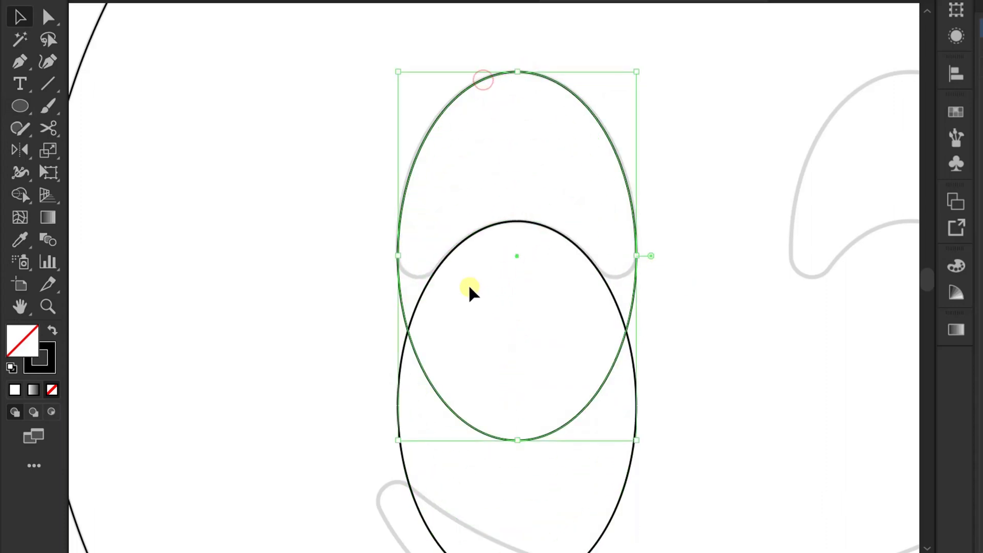
pyautogui.keyDown('shift'); pyautogui.click(445, 258); pyautogui.keyUp('shift')
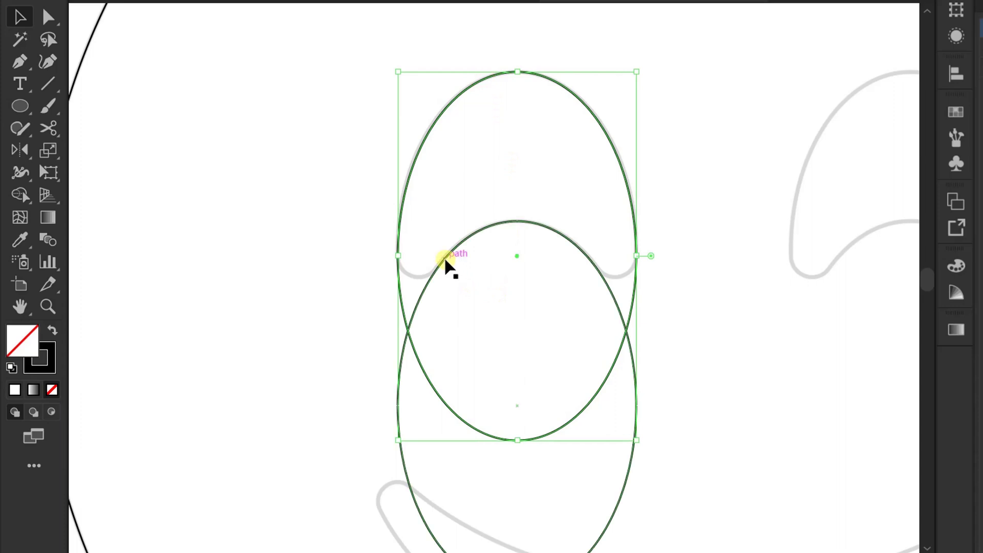
pyautogui.click(21, 195)
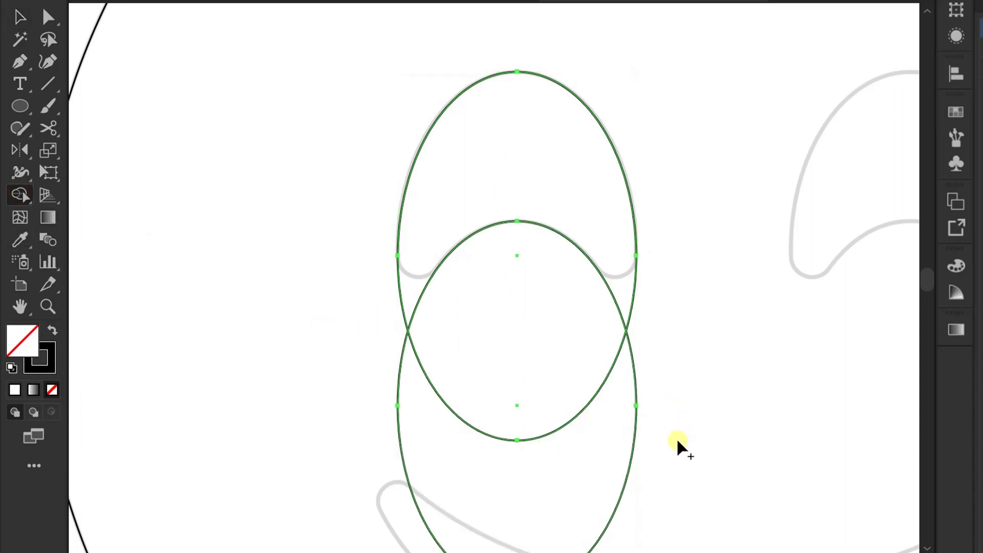
pyautogui.moveTo(674, 450)
pyautogui.mouseDown()
pyautogui.moveTo(618, 449)
pyautogui.moveTo(583, 422)
pyautogui.moveTo(528, 333)
pyautogui.mouseUp()
pyautogui.press('v')
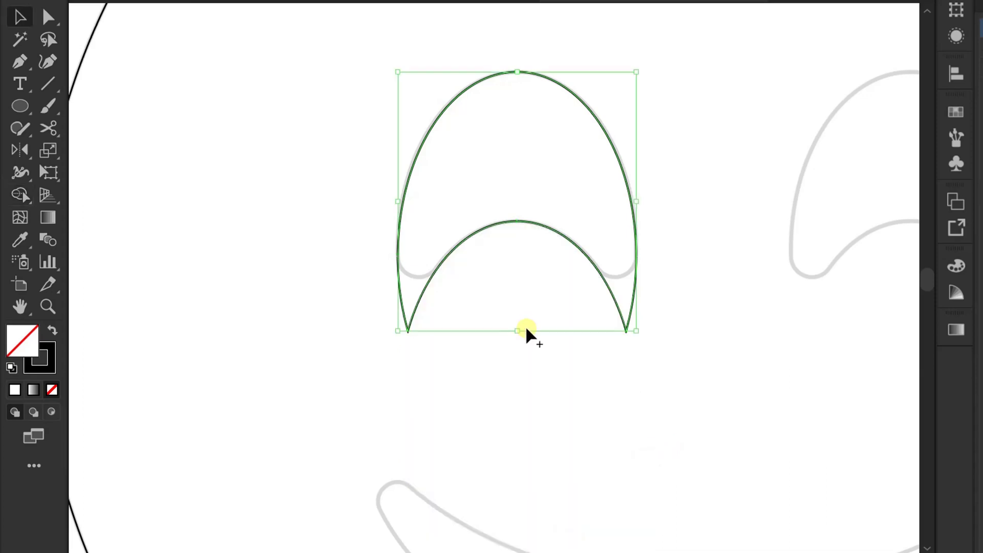
pyautogui.click(679, 225)
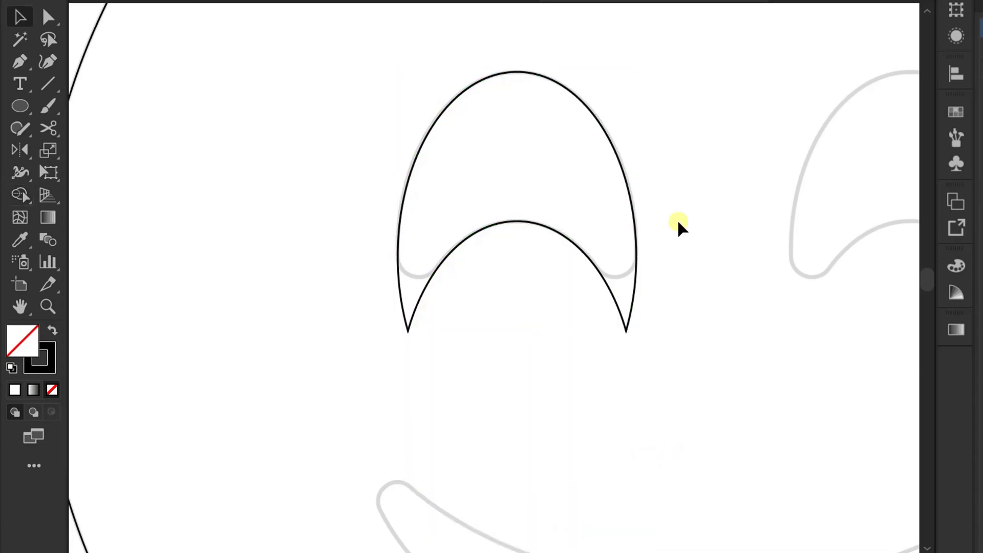
# Round the arch's two bottom corners with the live-corner widgets.
pyautogui.click(48, 16)
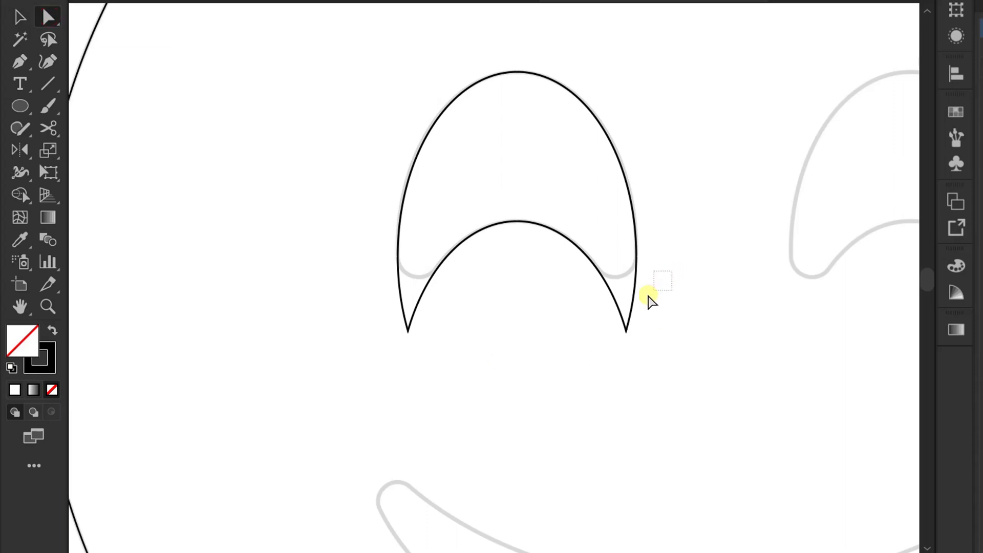
pyautogui.moveTo(650, 302); pyautogui.dragTo(369, 363)
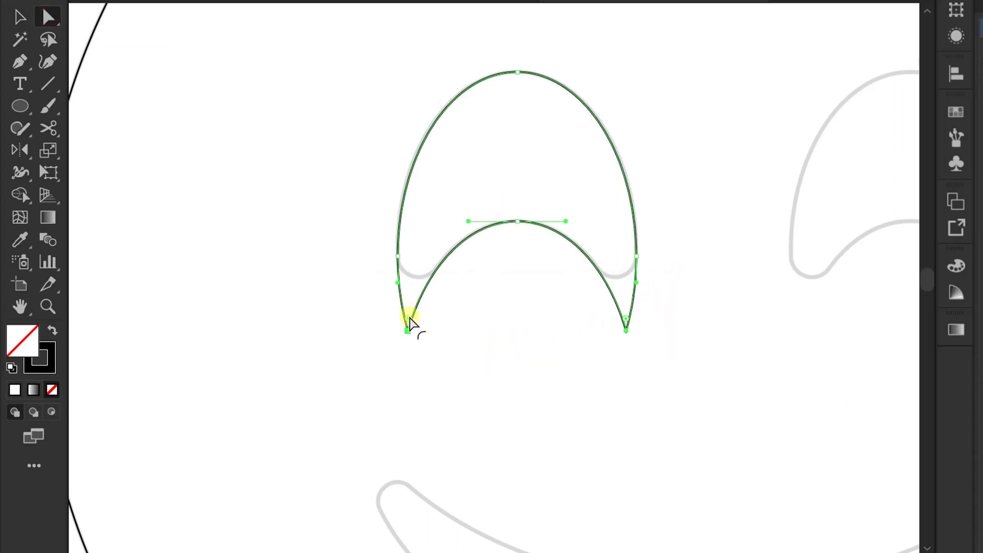
pyautogui.moveTo(410, 318); pyautogui.dragTo(419, 264)
pyautogui.press('v')
pyautogui.click(522, 380)
pyautogui.scroll(-2, 545, 398)
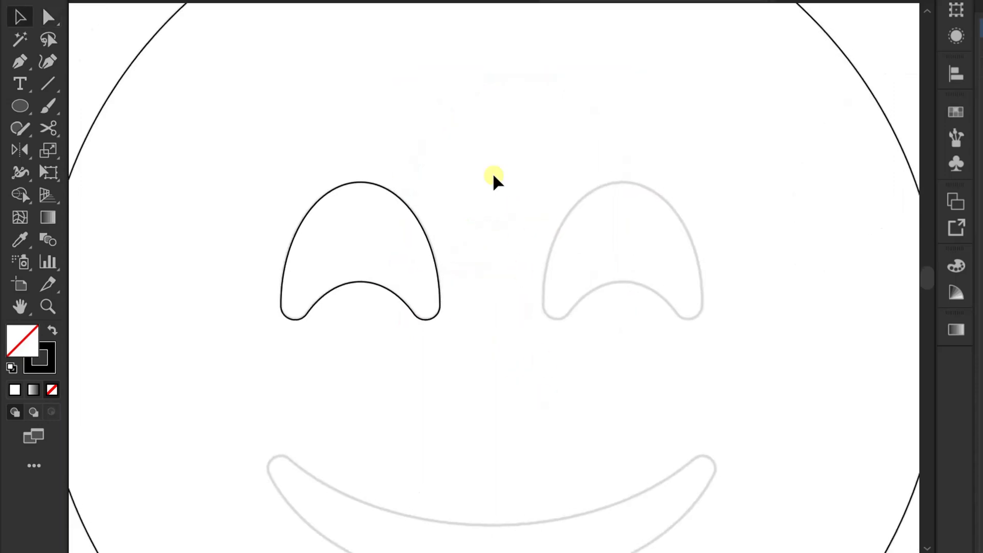
# Reflect a copy of the left eye about the face circle's top anchor toward the right.
pyautogui.click(352, 282)
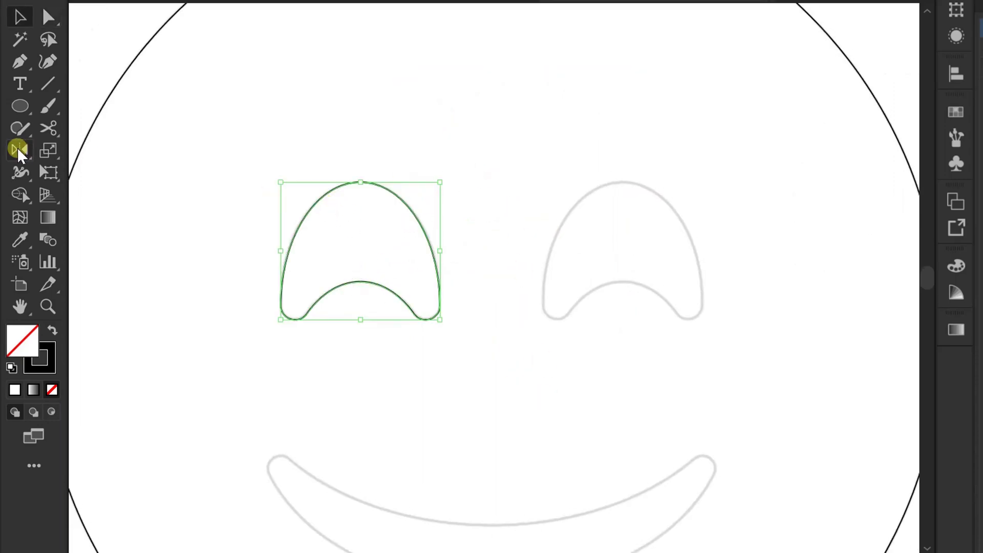
pyautogui.click(23, 152)
pyautogui.scroll(3, 446, 205)
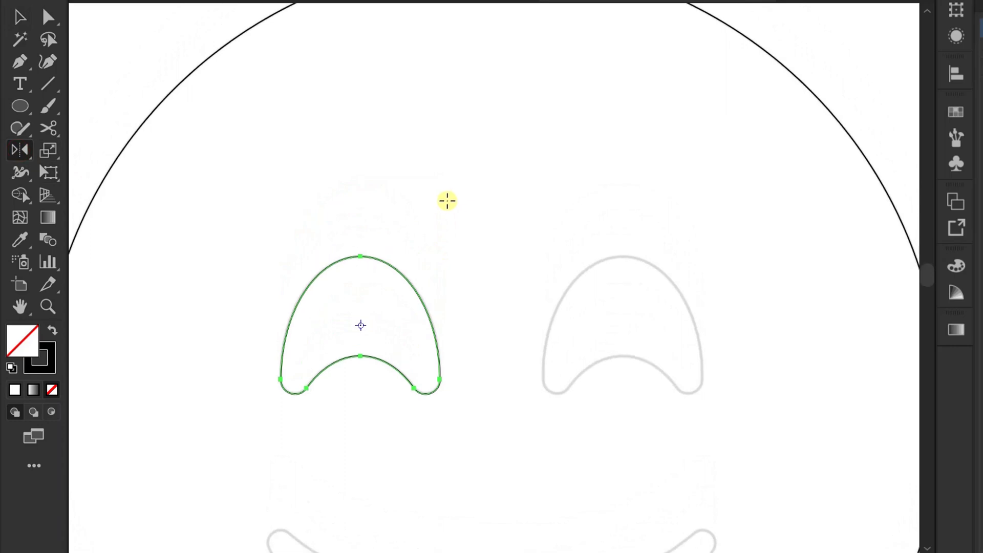
pyautogui.scroll(-2, 445, 200)
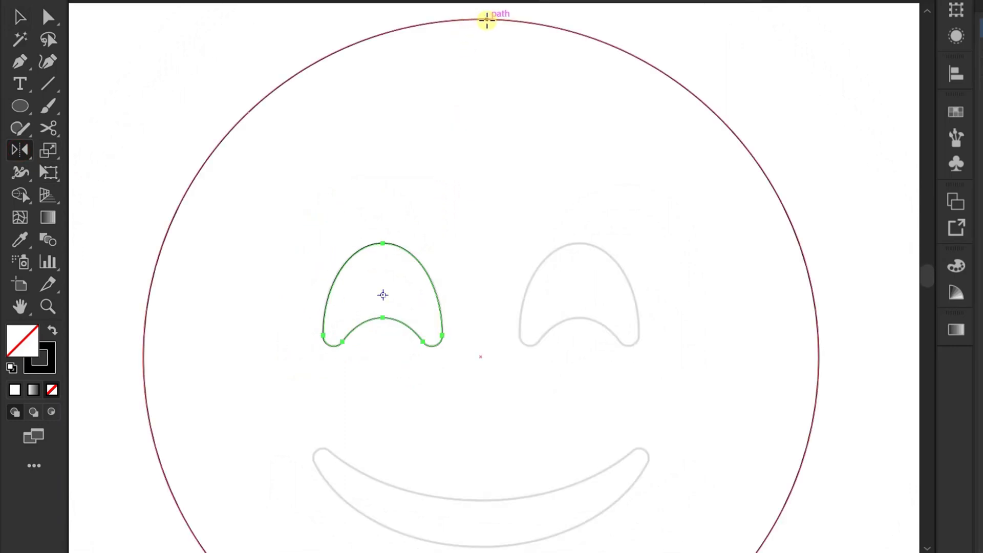
pyautogui.click(482, 20)
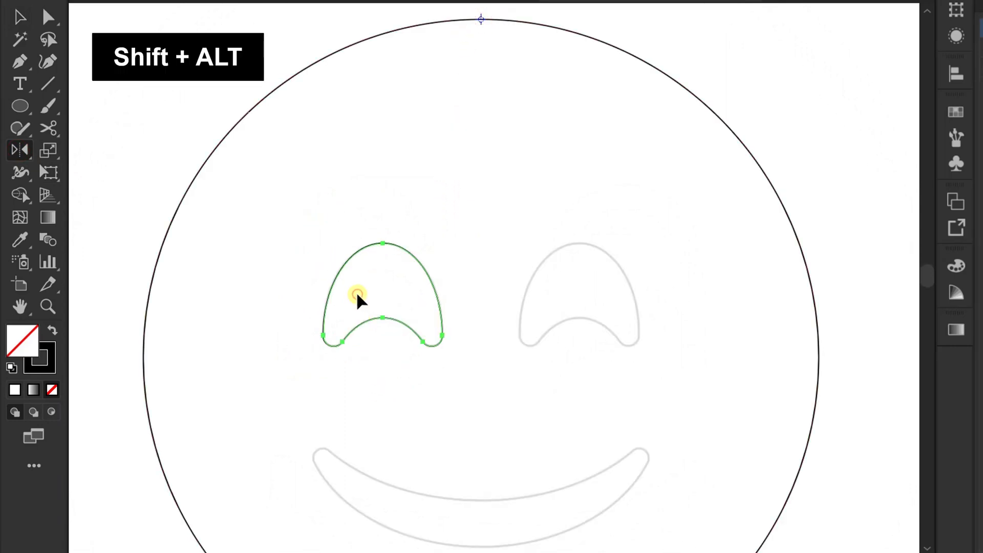
pyautogui.moveTo(357, 295); pyautogui.dragTo(588, 345)
# Drop the mirrored copy into place as the right eye.
pyautogui.hotkey('ctrl', 'shift', 'a')
pyautogui.moveTo(449, 430); pyautogui.dragTo(461, 250)
pyautogui.press('v')
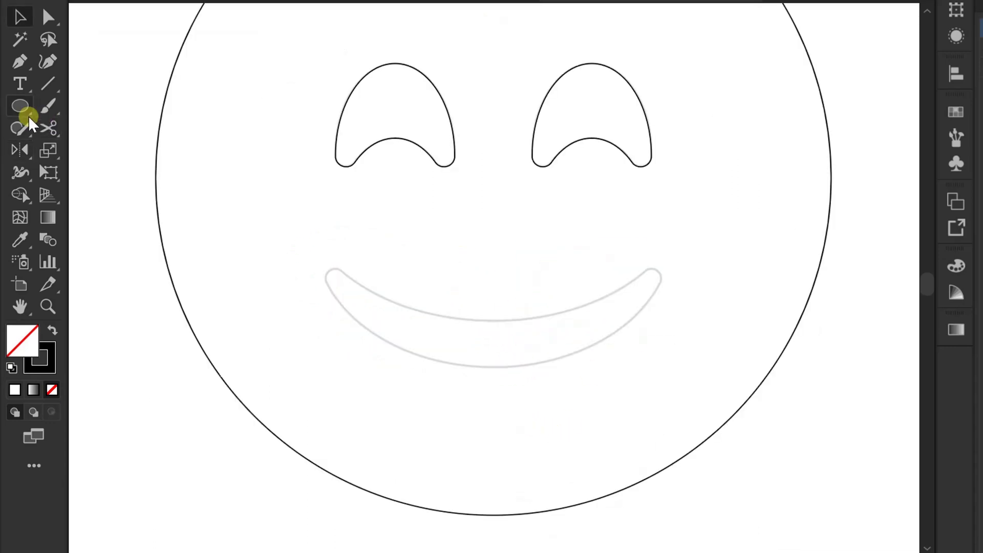
# Draw a wide ellipse across the mouth, centre it horizontally, and enlarge it.
pyautogui.click(20, 105)
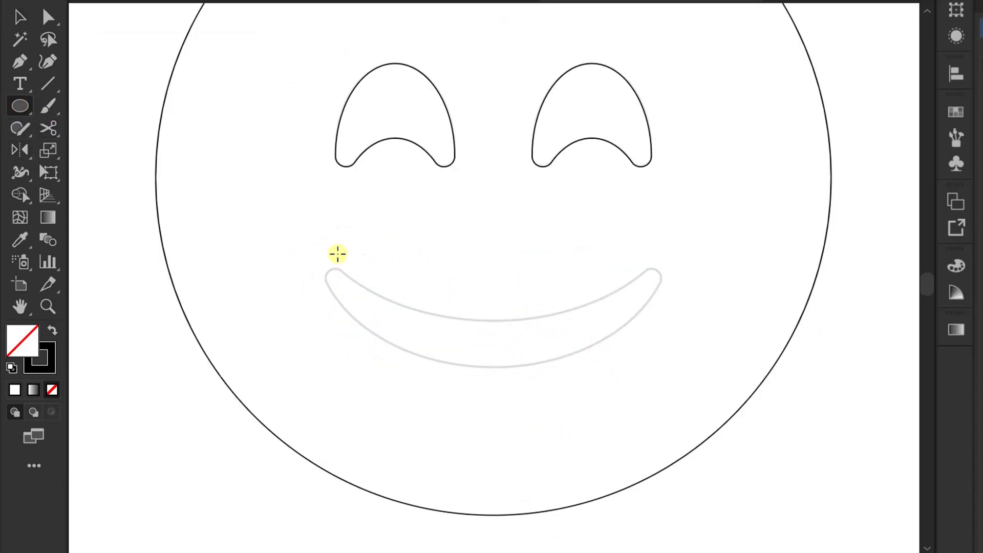
pyautogui.moveTo(323, 248); pyautogui.dragTo(659, 311)
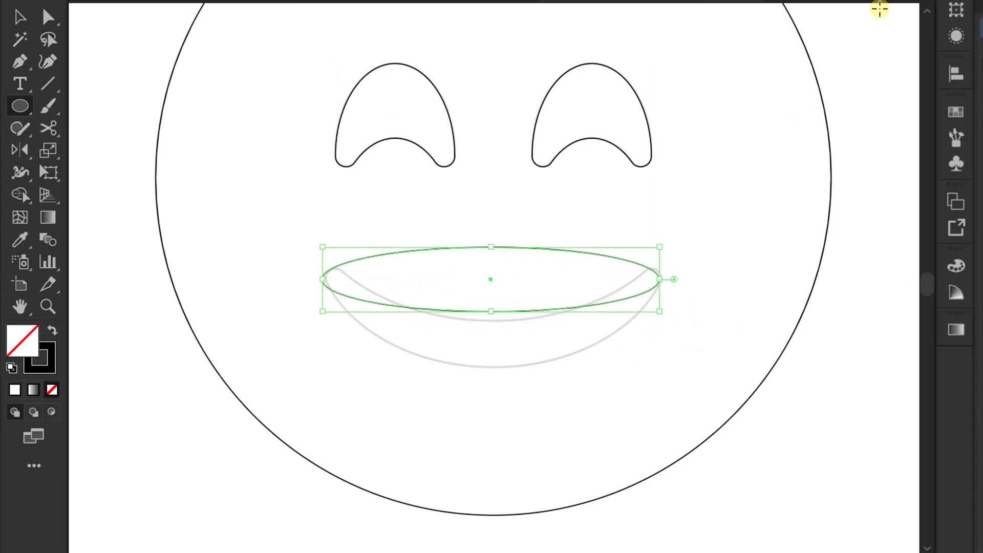
pyautogui.click(956, 72)
pyautogui.click(772, 115)
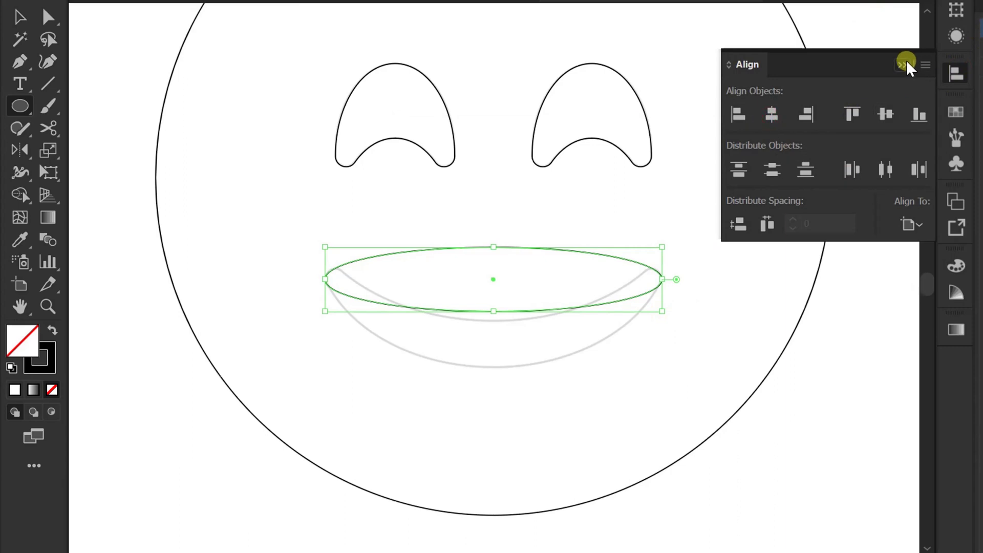
pyautogui.click(906, 65)
pyautogui.scroll(1, 542, 292)
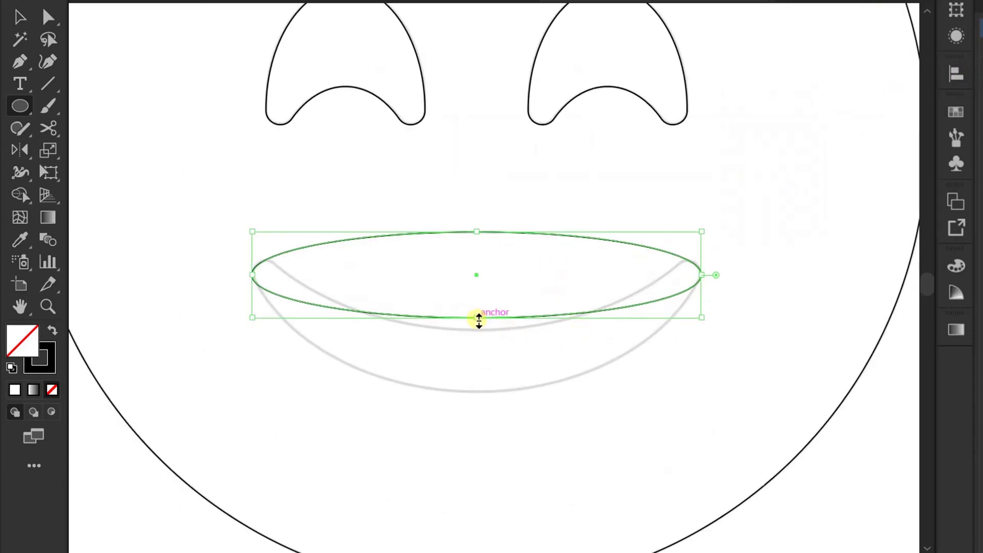
pyautogui.moveTo(477, 319); pyautogui.dragTo(476, 391)
pyautogui.moveTo(477, 232); pyautogui.dragTo(477, 93)
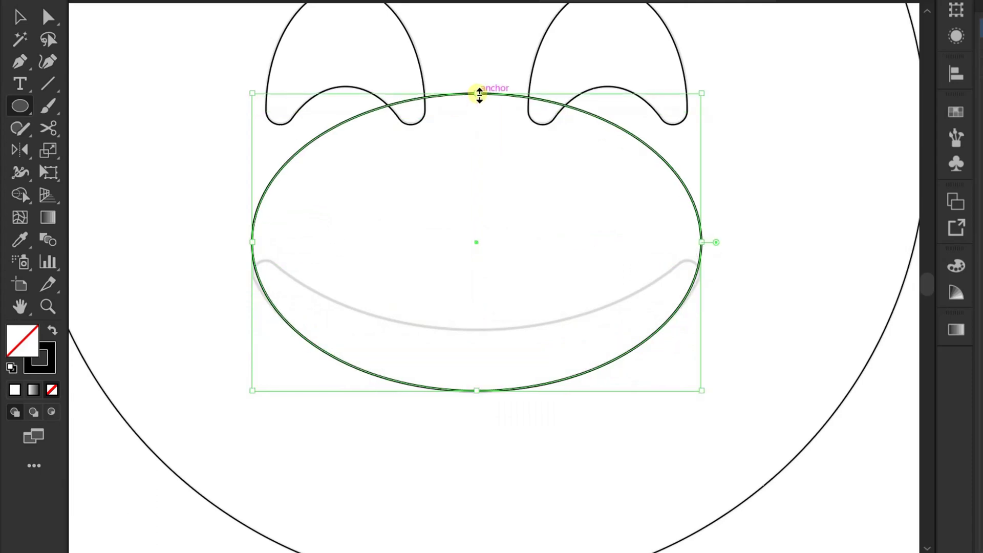
pyautogui.moveTo(703, 243); pyautogui.dragTo(705, 242)
# Copy the ellipse upward, widen the copy, and select both lip ellipses.
pyautogui.press('v')
pyautogui.moveTo(477, 240); pyautogui.dragTo(486, 182)
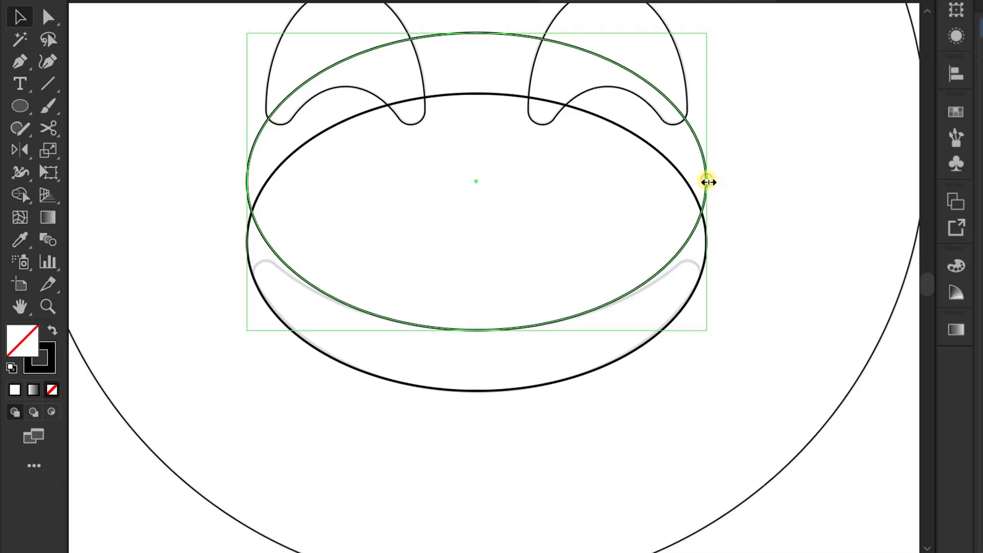
pyautogui.moveTo(708, 181); pyautogui.dragTo(730, 180)
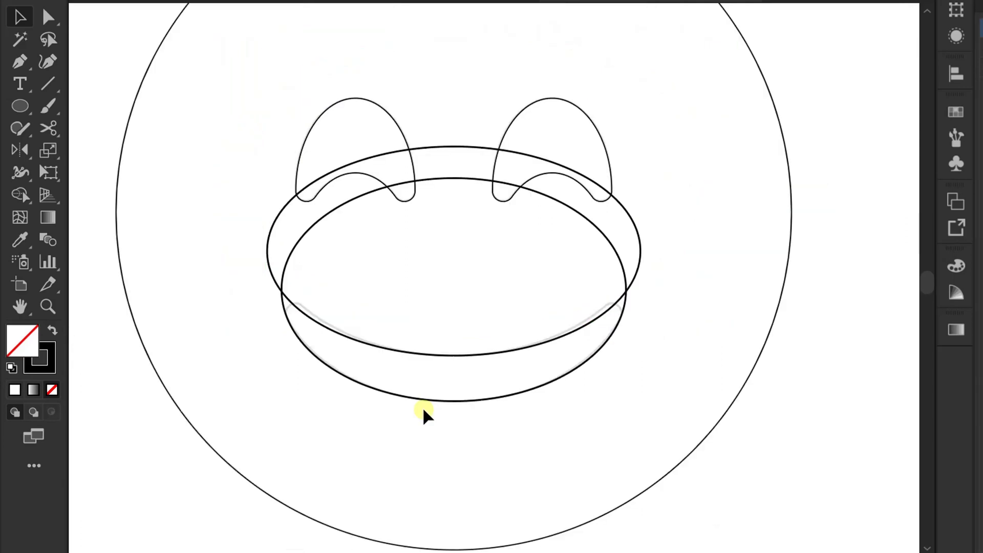
pyautogui.moveTo(660, 285); pyautogui.dragTo(236, 402)
# Carve the overlapping lip ellipses into a crescent with Shape Builder and round its pointed tips.
pyautogui.click(20, 196)
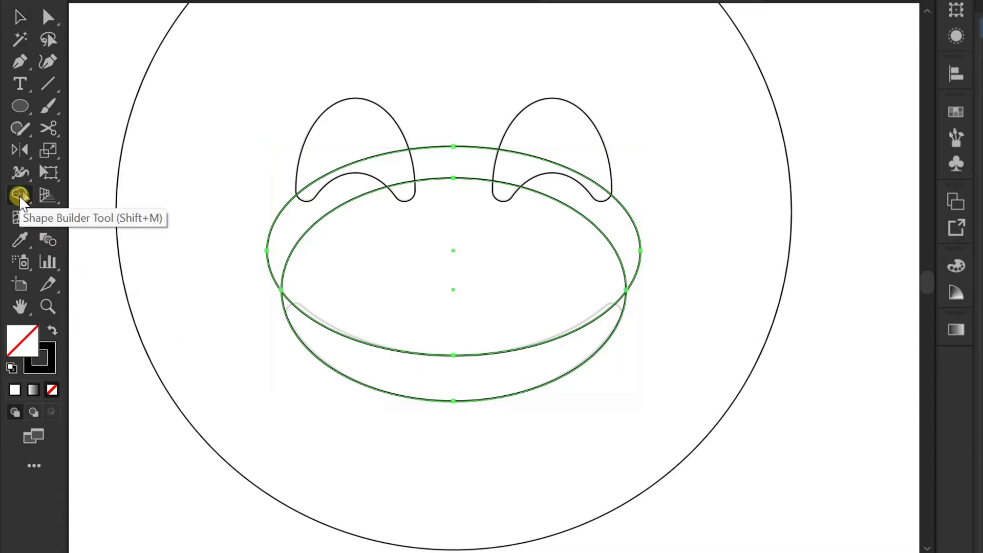
pyautogui.moveTo(669, 270)
pyautogui.mouseDown()
pyautogui.moveTo(610, 256)
pyautogui.moveTo(563, 264)
pyautogui.moveTo(537, 284)
pyautogui.mouseUp()
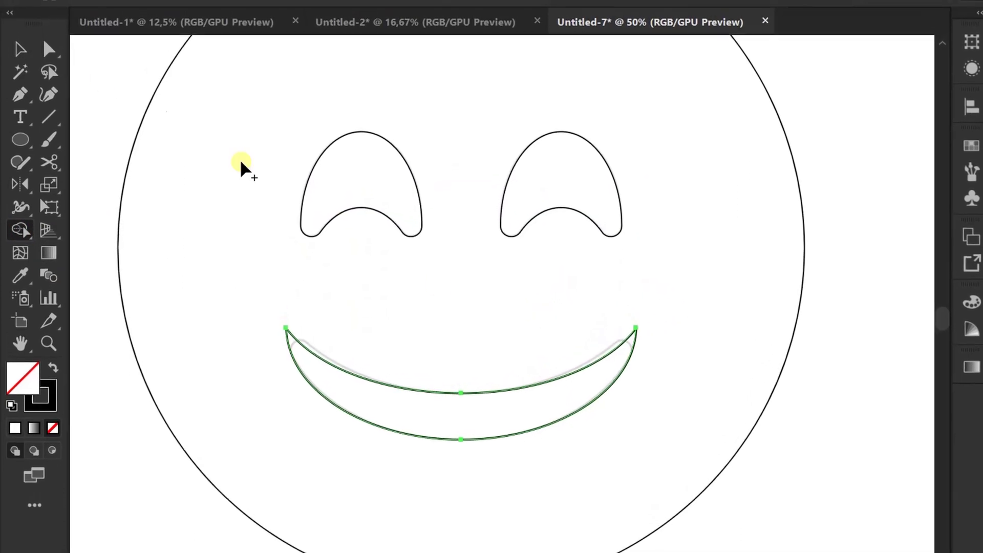
pyautogui.scroll(5, 310, 359)
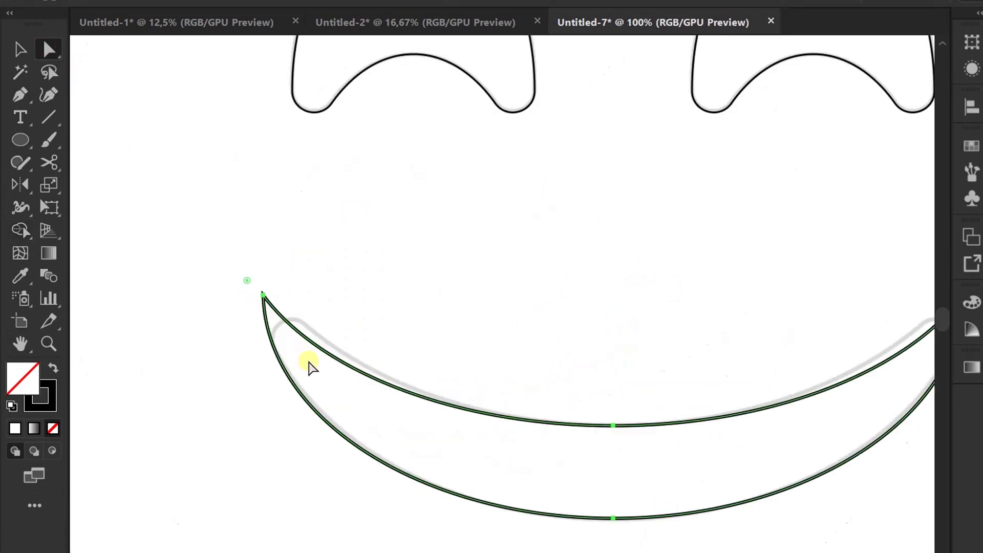
pyautogui.moveTo(194, 179); pyautogui.dragTo(272, 287)
pyautogui.scroll(-6, 272, 288)
pyautogui.click(343, 381)
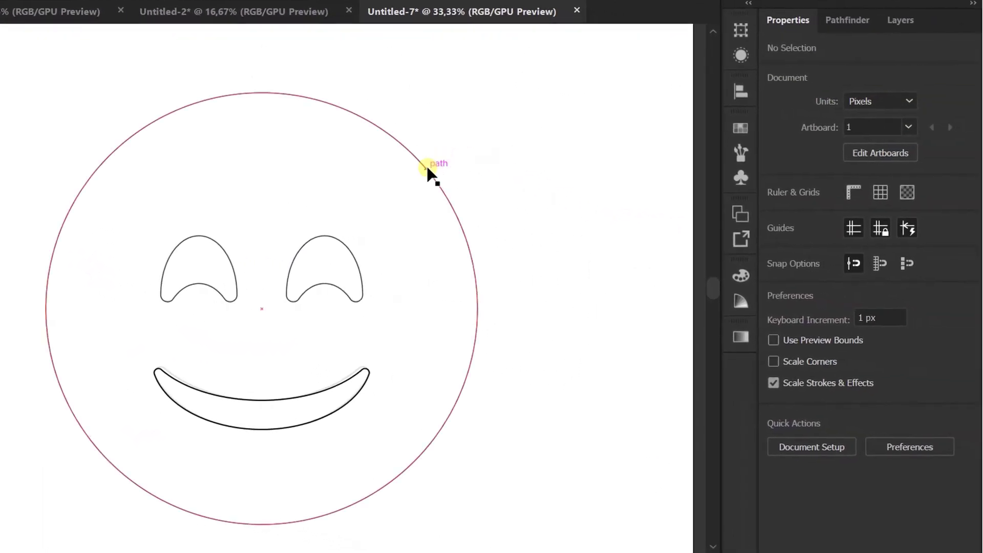
# Fill the face circle with a radial gradient and add a middle colour stop.
pyautogui.click(427, 169)
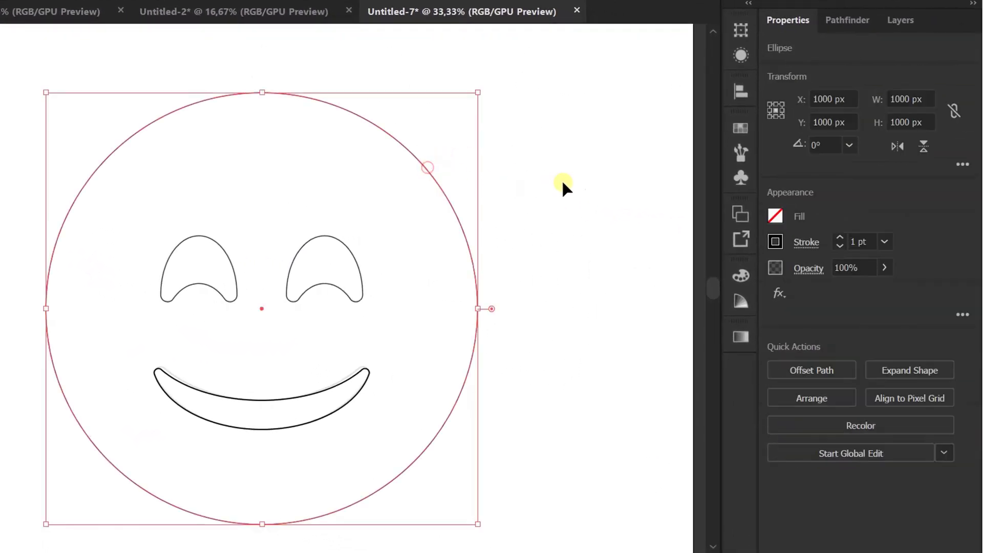
pyautogui.click(742, 336)
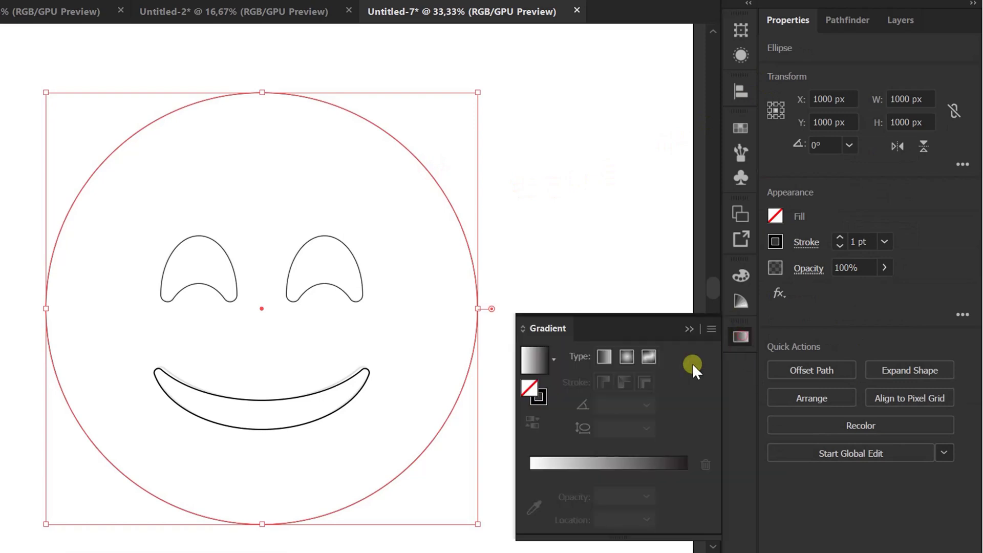
pyautogui.click(604, 356)
pyautogui.click(626, 355)
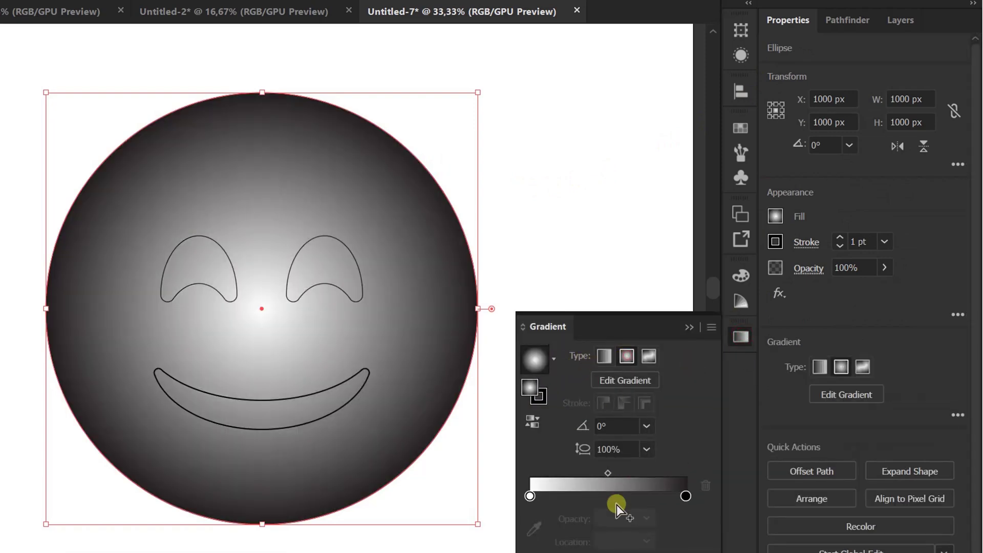
pyautogui.click(608, 494)
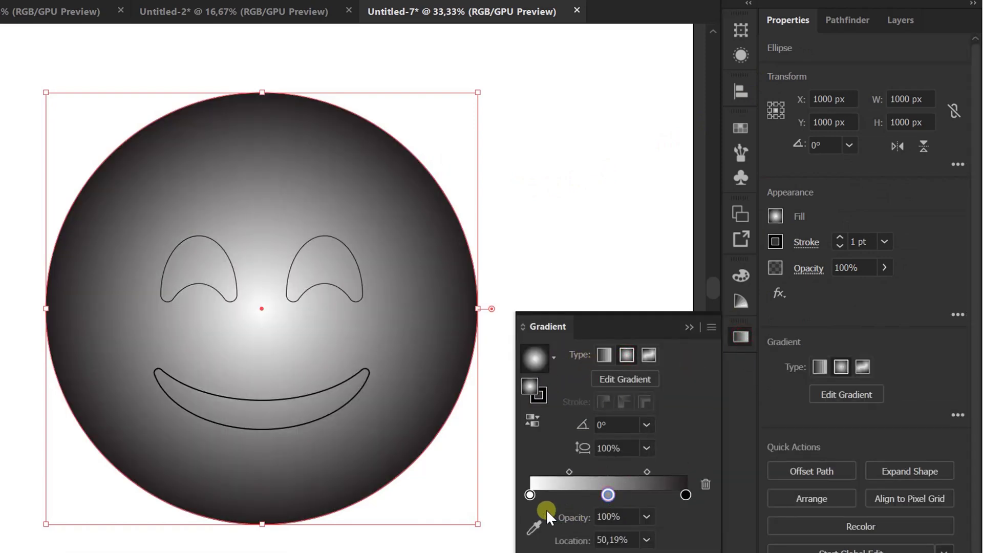
# Sample the pale yellow and bright yellow chips for the centre and middle stops.
pyautogui.doubleClick(529, 495)
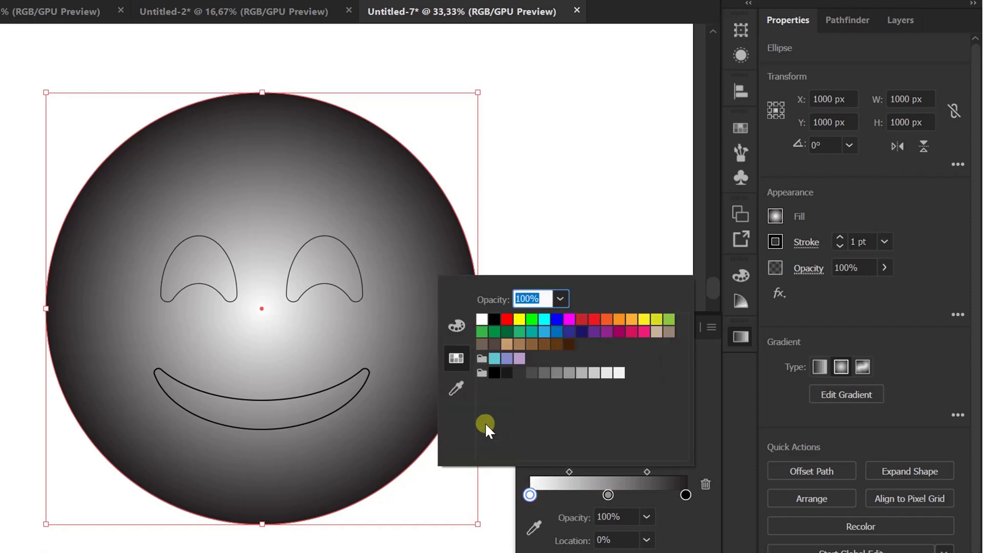
pyautogui.click(450, 387)
pyautogui.hotkey('ctrl', '-')
pyautogui.hotkey('ctrl', '-')
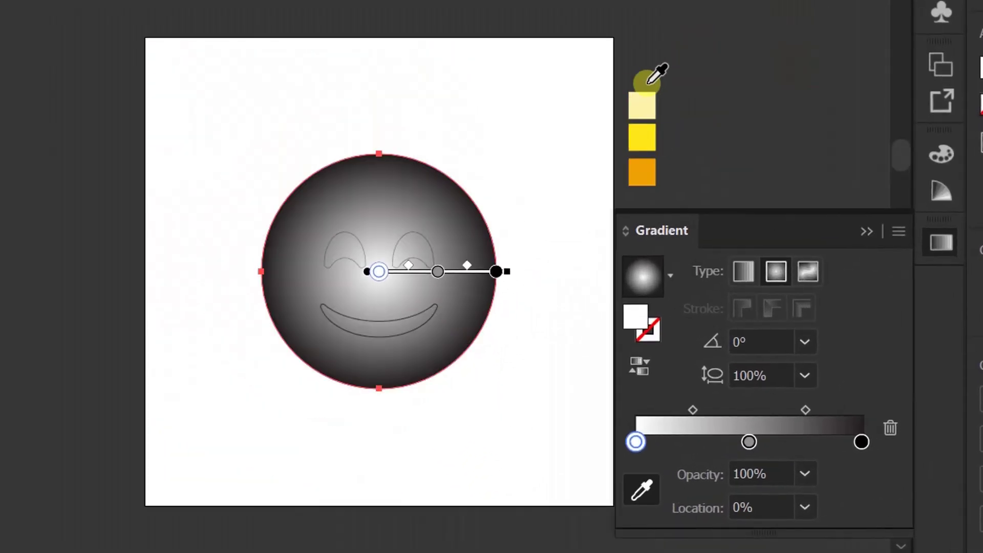
pyautogui.click(642, 104)
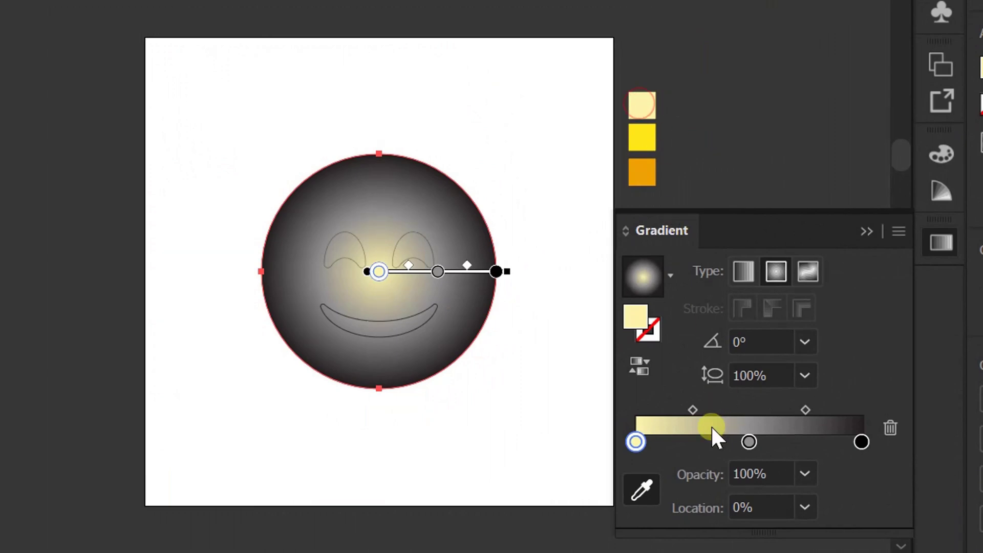
pyautogui.doubleClick(749, 441)
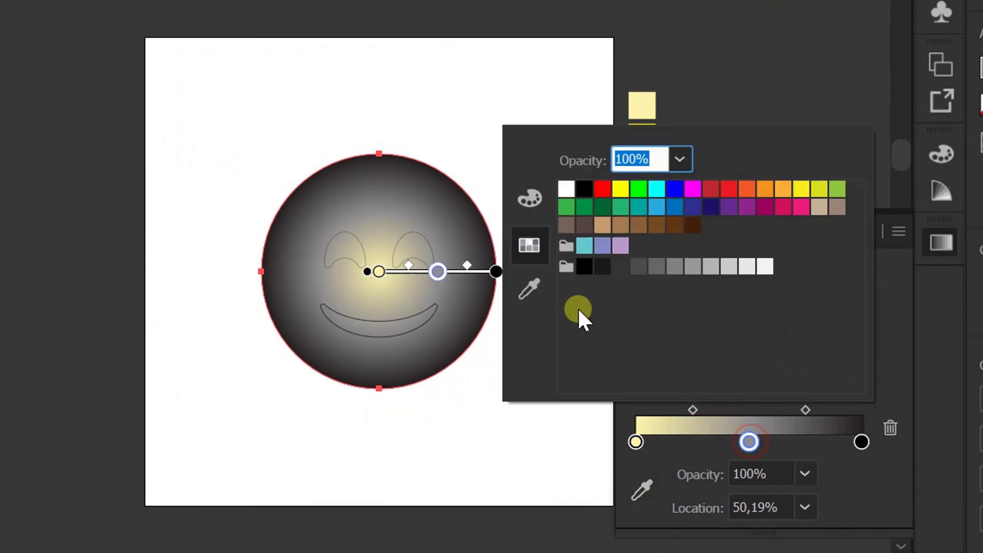
pyautogui.click(531, 290)
pyautogui.click(642, 137)
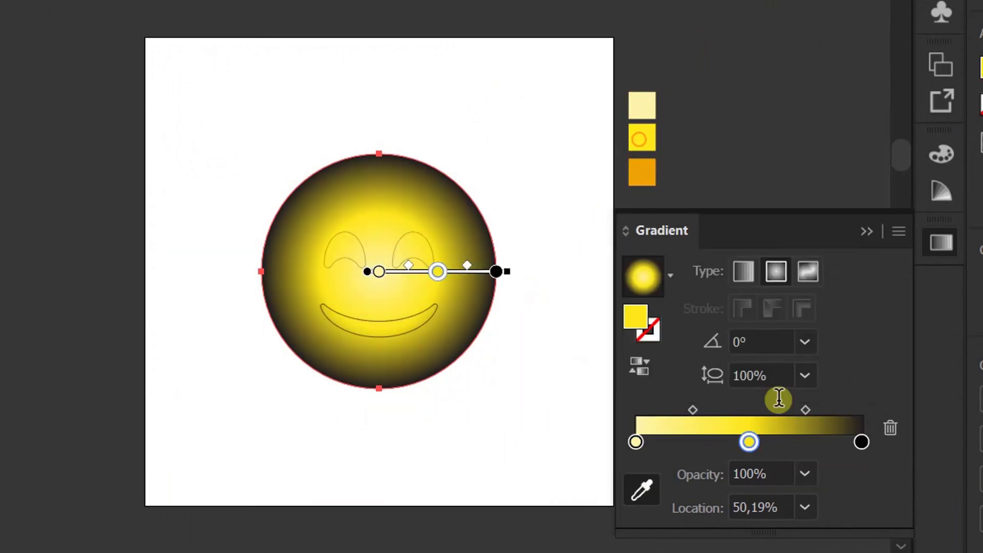
# Set the outer gradient stop to the orange sampled from the chip beside the artboard.
pyautogui.doubleClick(861, 441)
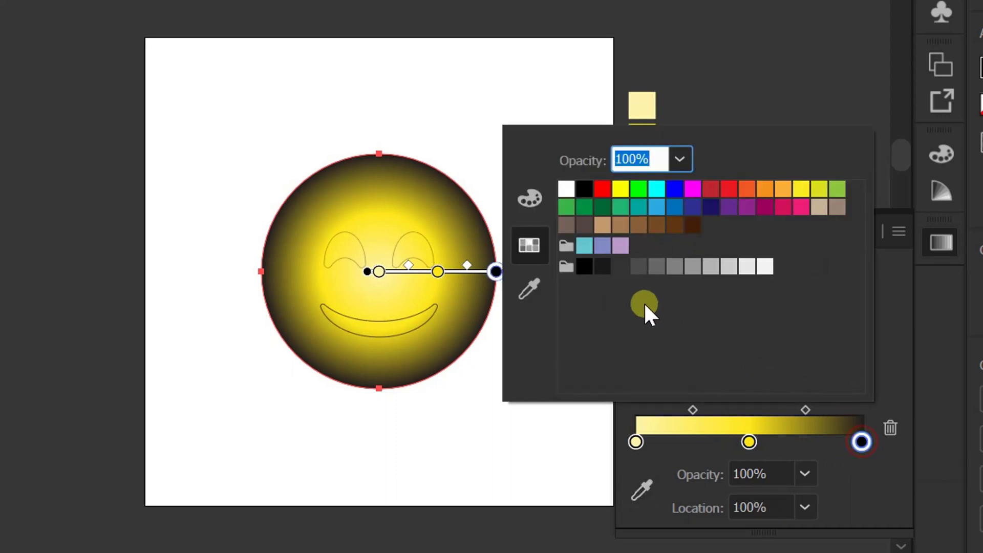
pyautogui.click(543, 288)
pyautogui.click(643, 173)
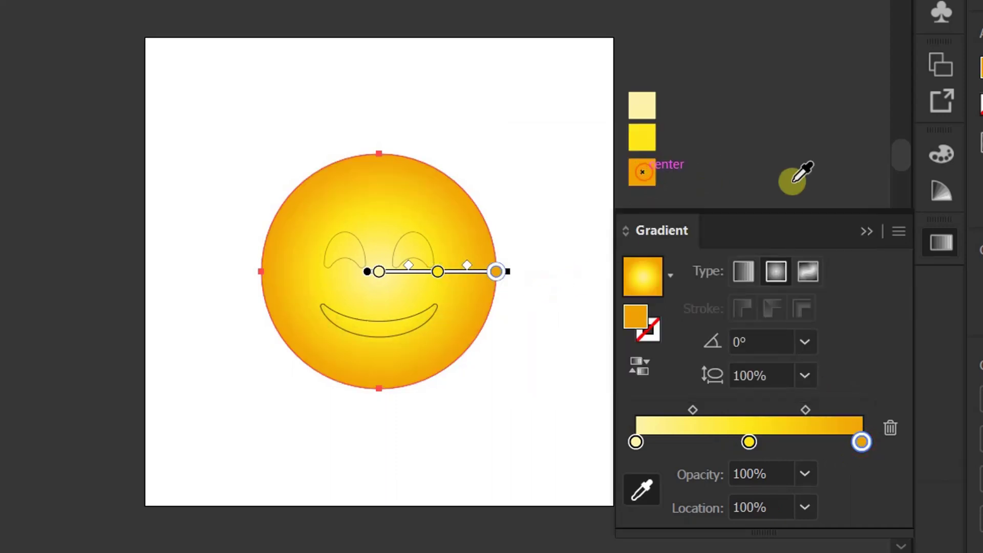
pyautogui.click(868, 231)
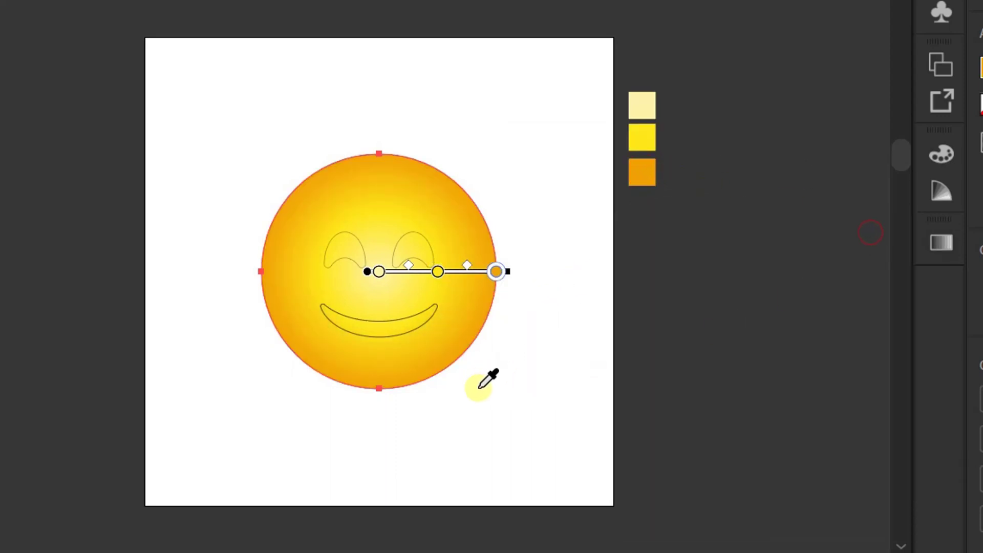
# Select the two arch eyes and the crescent mouth together and give them a black fill.
pyautogui.press('v')
pyautogui.click(442, 430)
pyautogui.scroll(1, 384, 358)
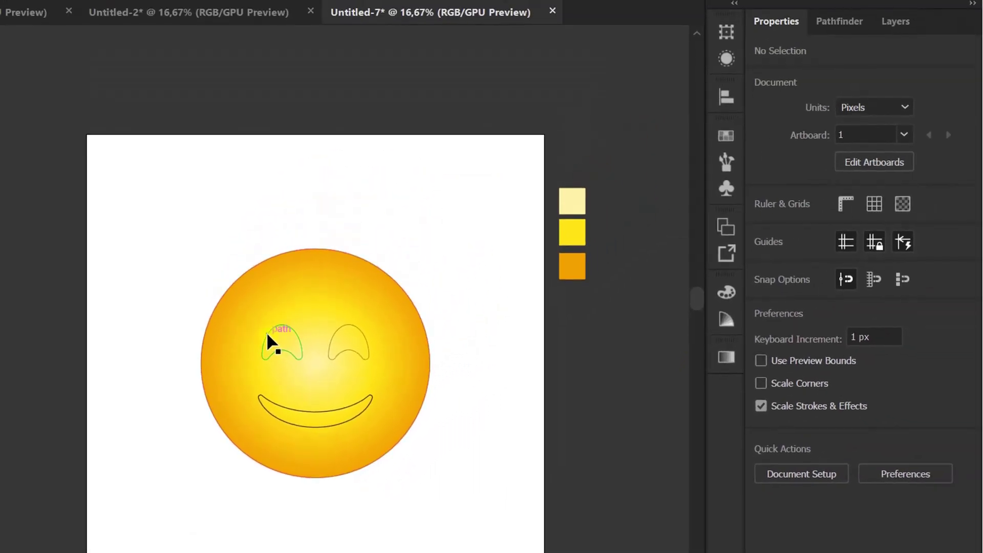
pyautogui.click(267, 336)
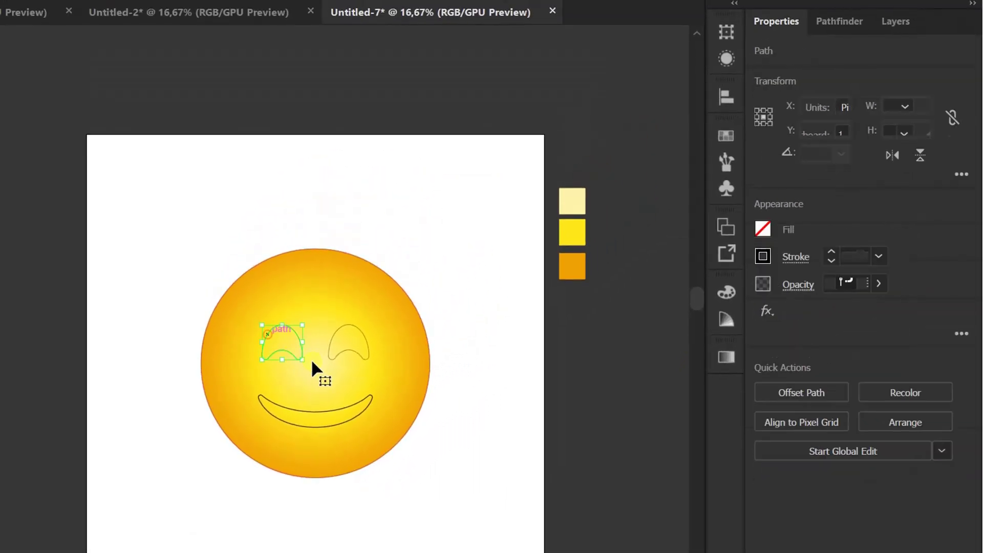
pyautogui.keyDown('shift'); pyautogui.click(344, 348); pyautogui.keyUp('shift')
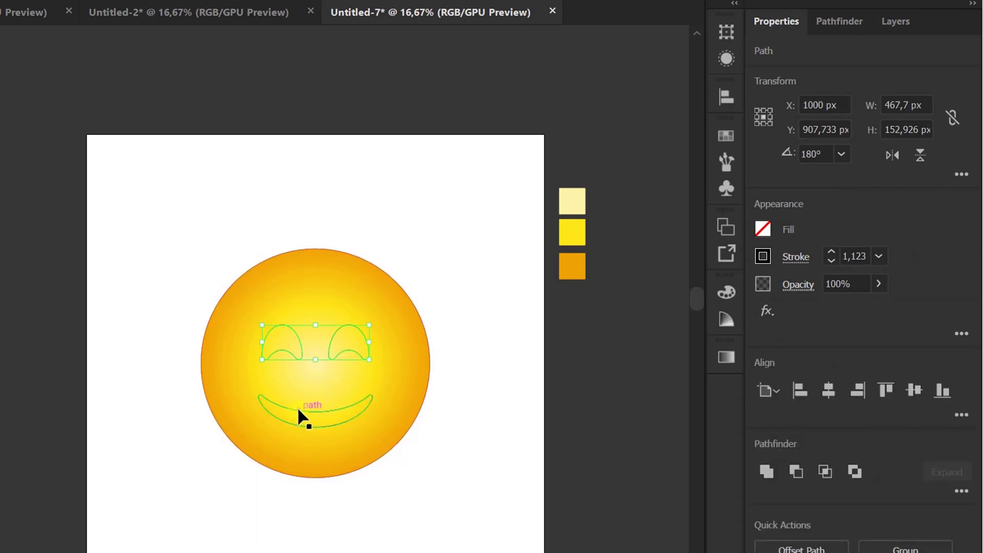
pyautogui.keyDown('shift'); pyautogui.click(298, 410); pyautogui.keyUp('shift')
pyautogui.click(762, 229)
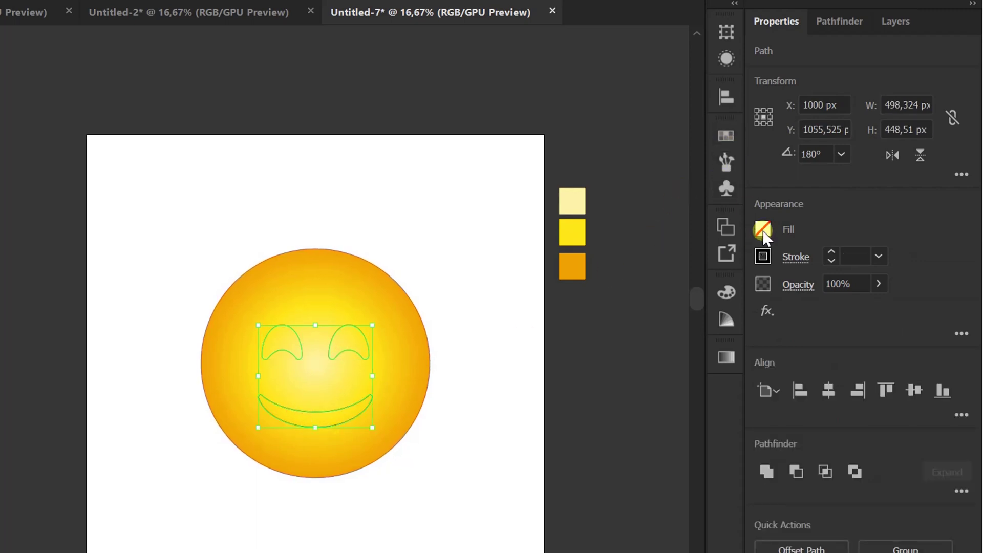
pyautogui.click(599, 297)
pyautogui.click(396, 508)
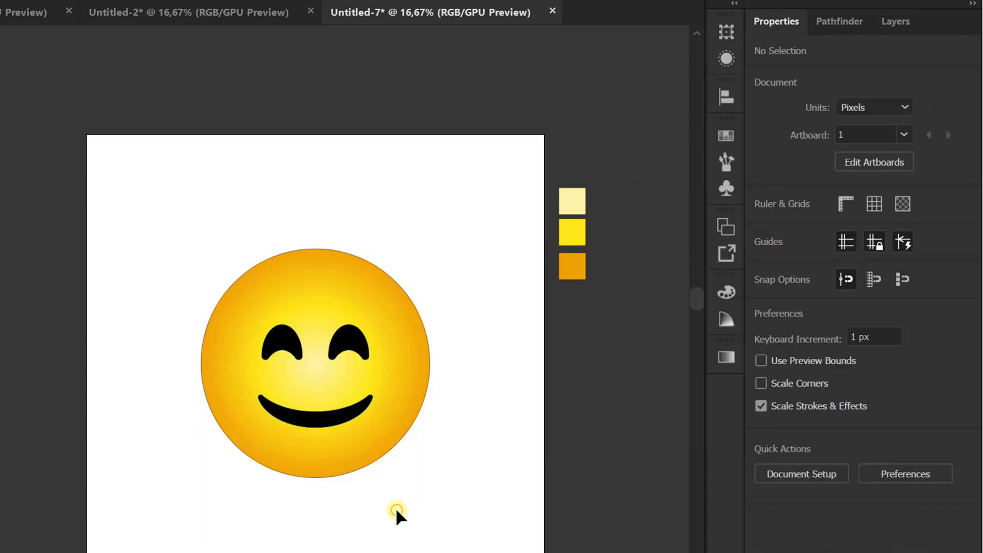
pyautogui.scroll(1, 373, 490)
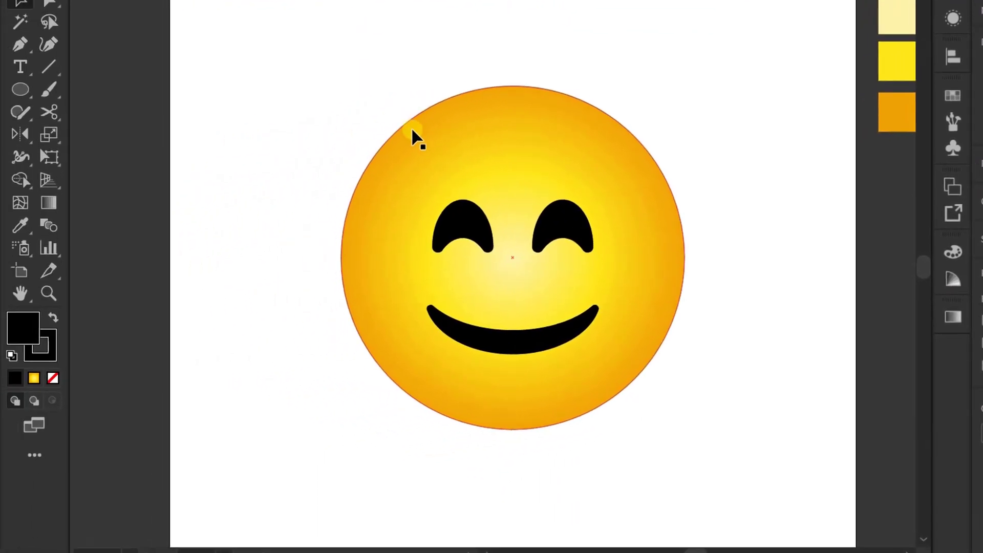
# Rotate the face gradient diagonally and move its origin toward the upper-left.
pyautogui.click(247, 162)
pyautogui.click(49, 204)
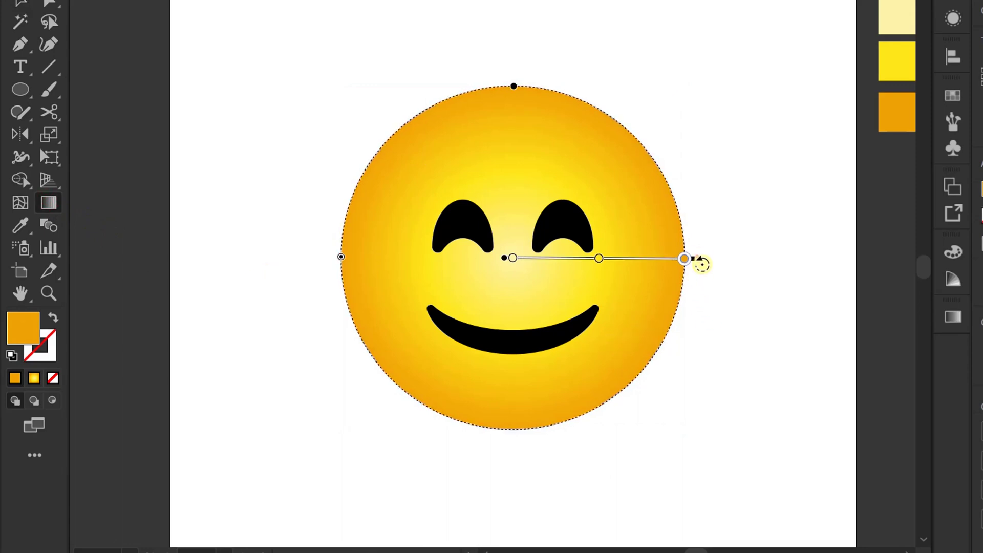
pyautogui.moveTo(702, 263)
pyautogui.mouseDown()
pyautogui.moveTo(680, 421)
pyautogui.moveTo(687, 414)
pyautogui.mouseUp()
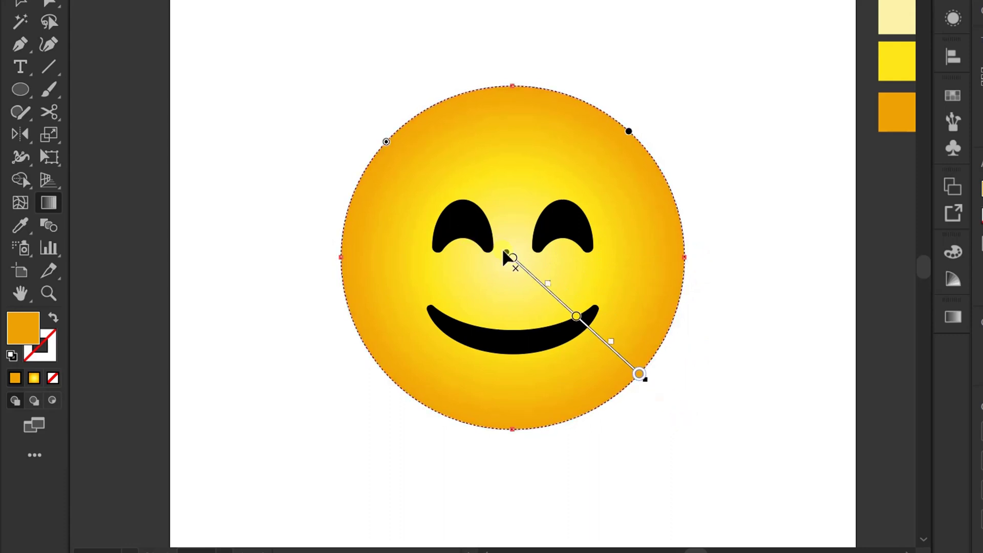
pyautogui.moveTo(505, 252); pyautogui.dragTo(402, 152)
# Pull the orange, pale yellow and yellow gradient stops inward along the diagonal.
pyautogui.moveTo(647, 385)
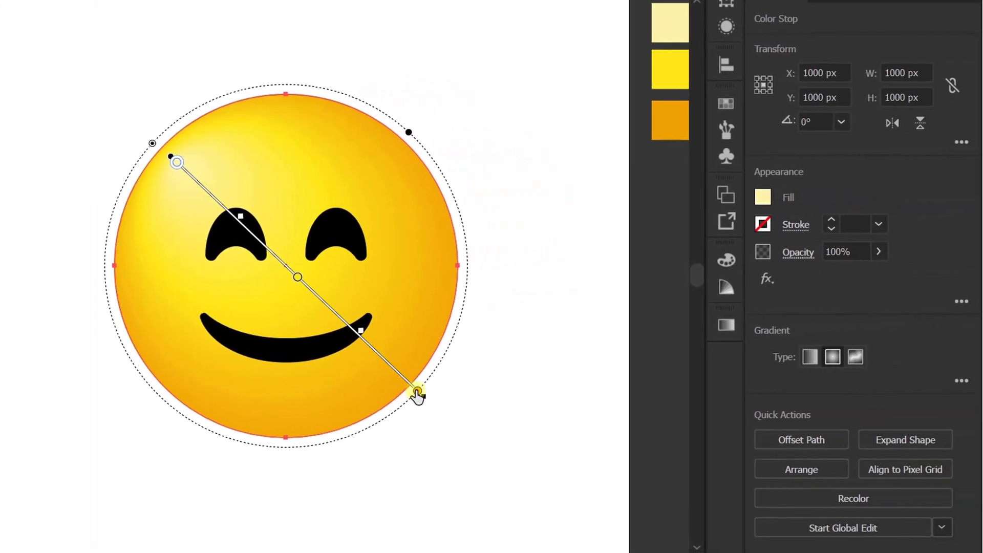
pyautogui.moveTo(417, 392); pyautogui.dragTo(403, 378)
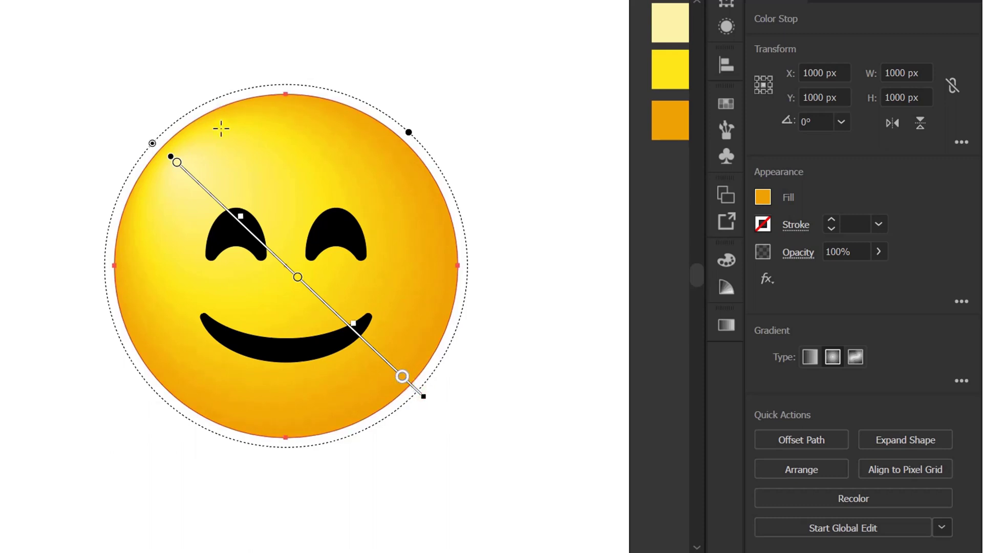
pyautogui.moveTo(178, 170); pyautogui.dragTo(192, 184)
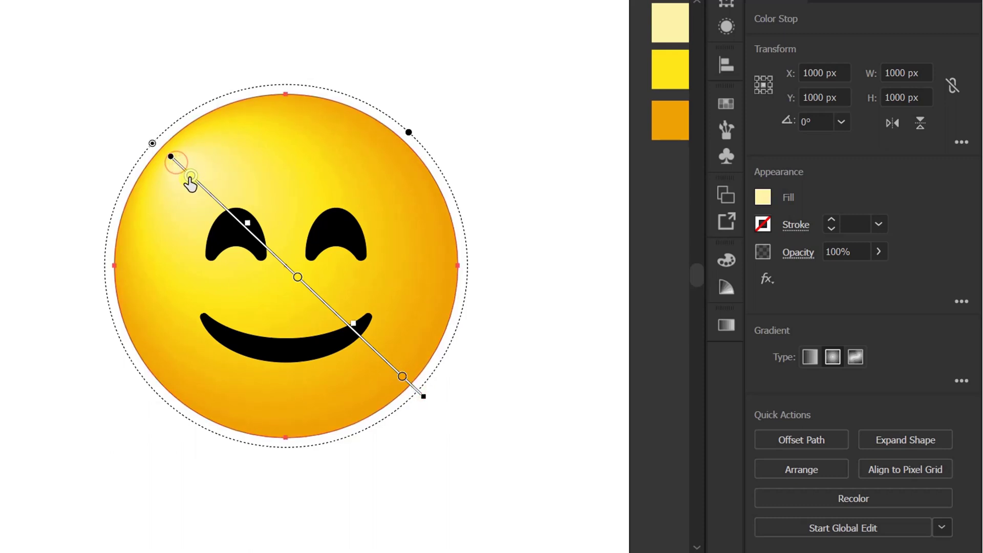
pyautogui.moveTo(298, 281); pyautogui.dragTo(283, 270)
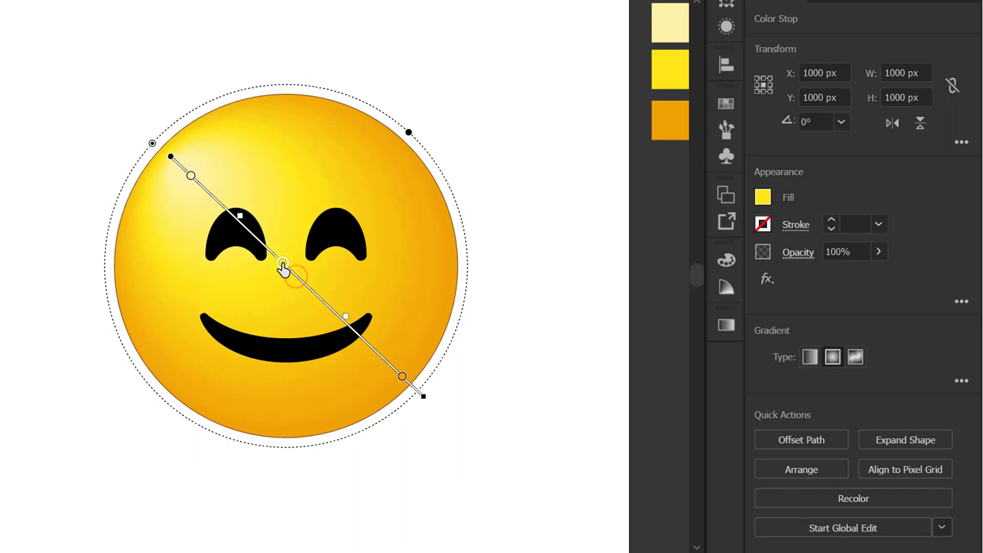
pyautogui.press('v')
pyautogui.click(549, 118)
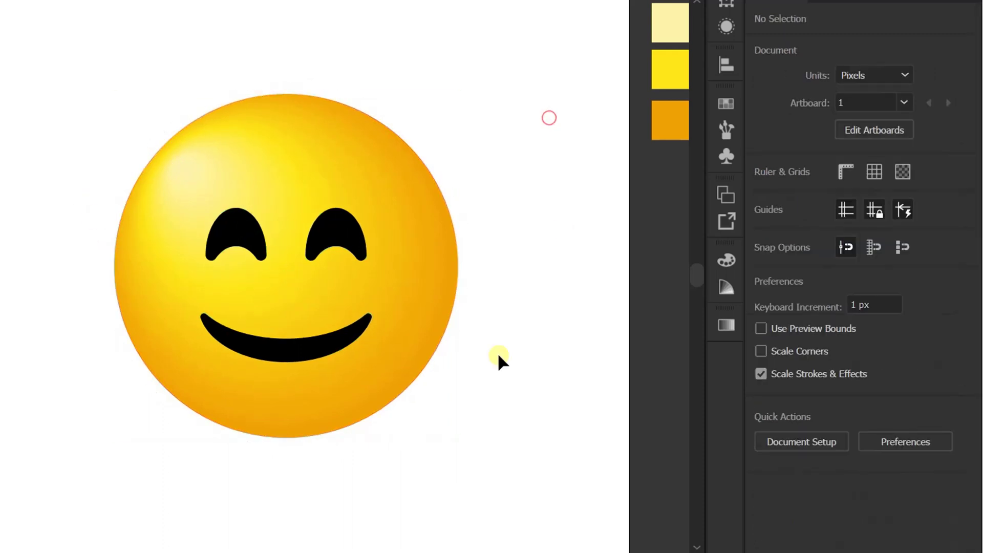
# Apply the White, Black preset as a radial gradient to the eyes and mouth.
pyautogui.click(240, 234)
pyautogui.click(348, 236)
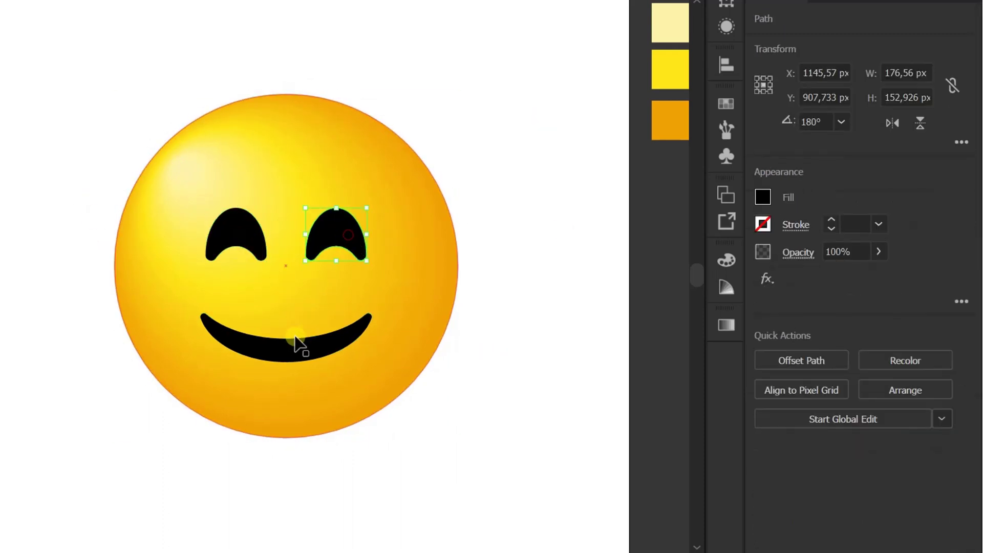
pyautogui.keyDown('shift'); pyautogui.click(232, 231); pyautogui.keyUp('shift')
pyautogui.keyDown('shift'); pyautogui.click(290, 351); pyautogui.keyUp('shift')
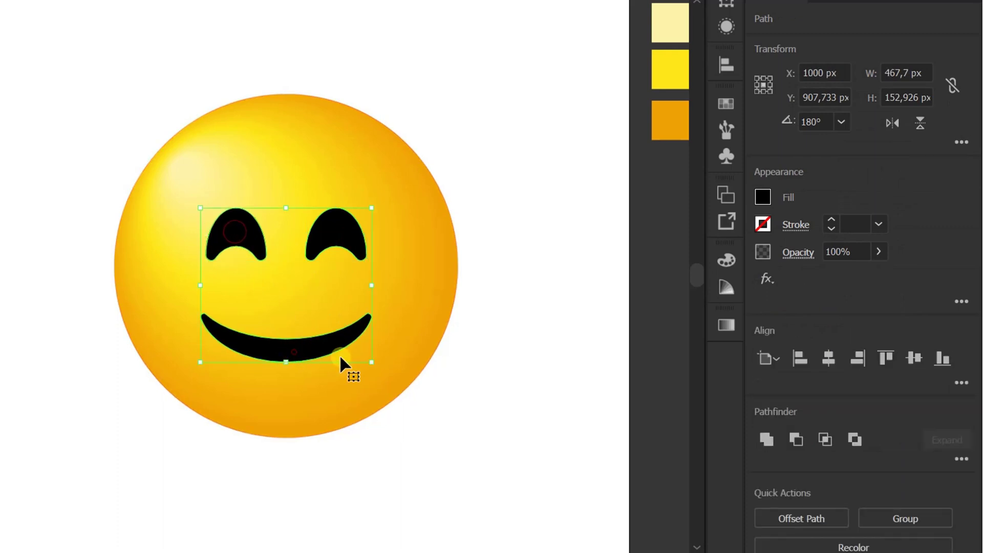
pyautogui.click(726, 325)
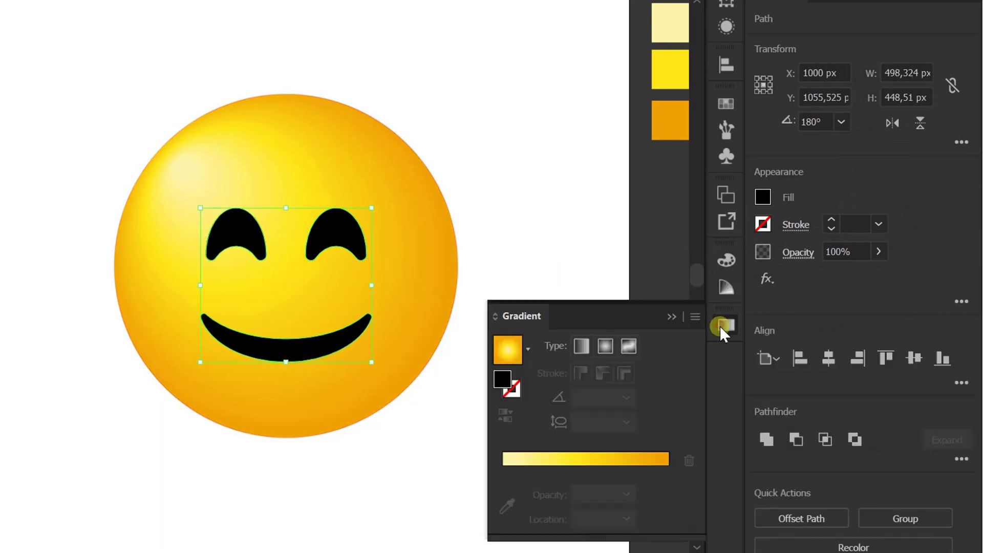
pyautogui.click(530, 351)
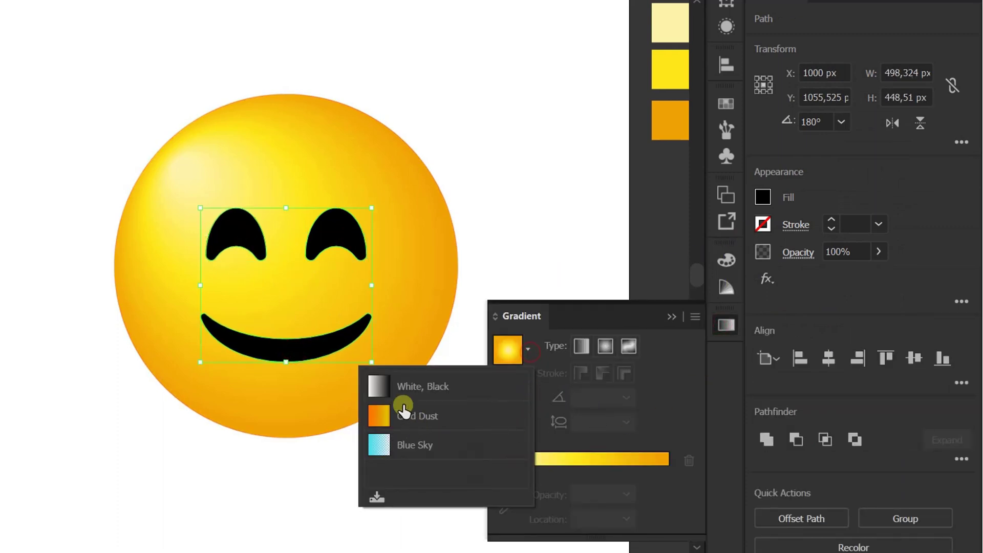
pyautogui.click(419, 388)
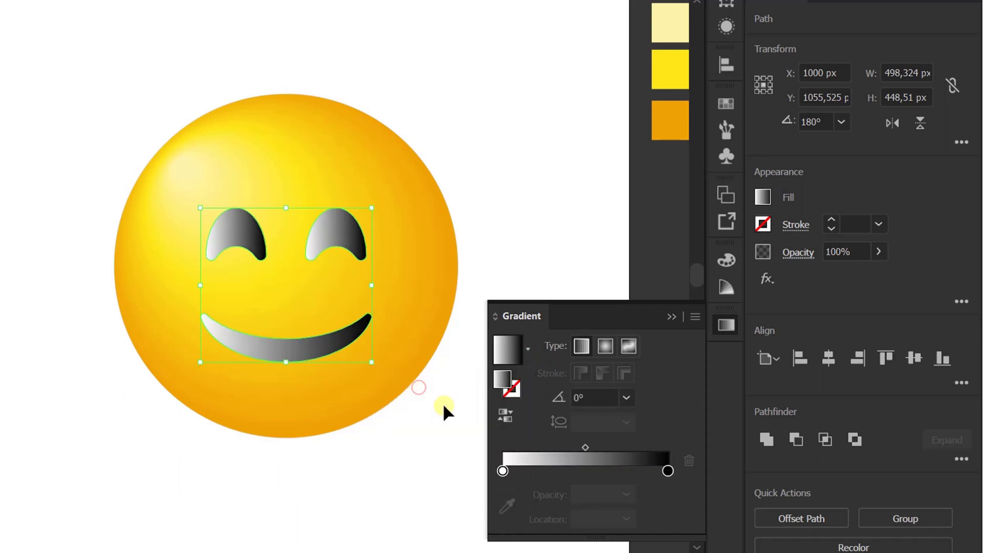
pyautogui.click(605, 345)
# Change both gradient stops from black and white to dark brown swatches.
pyautogui.doubleClick(669, 468)
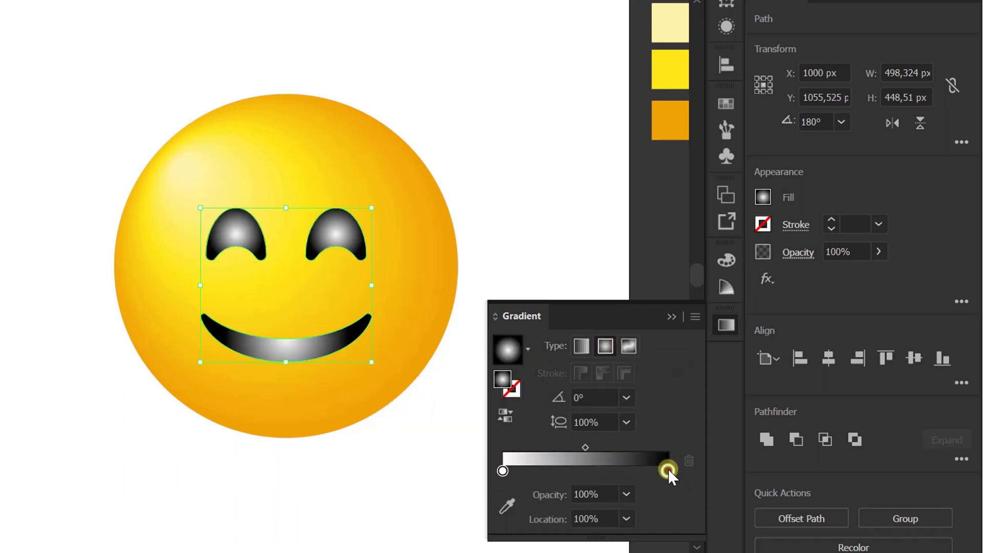
pyautogui.click(545, 313)
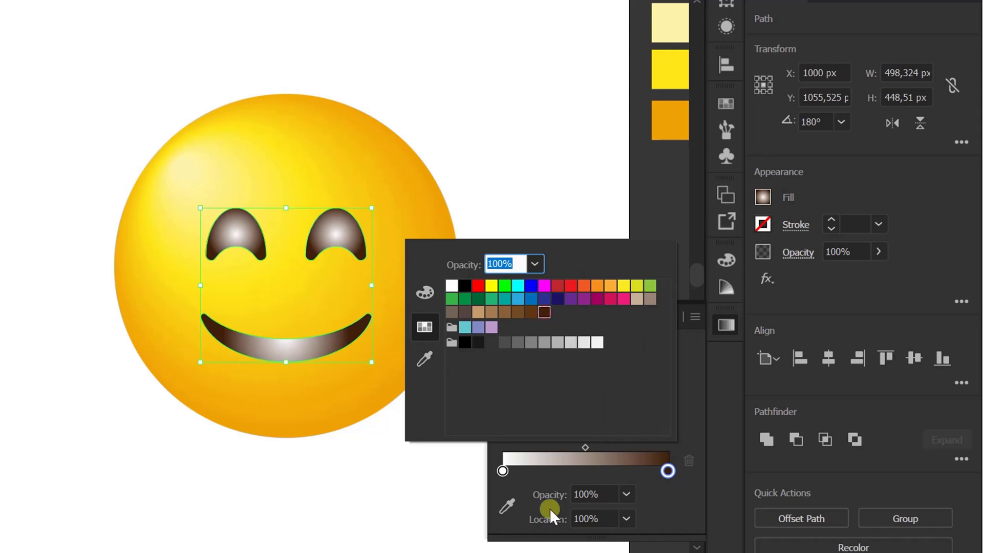
pyautogui.click(502, 471)
pyautogui.doubleClick(503, 470)
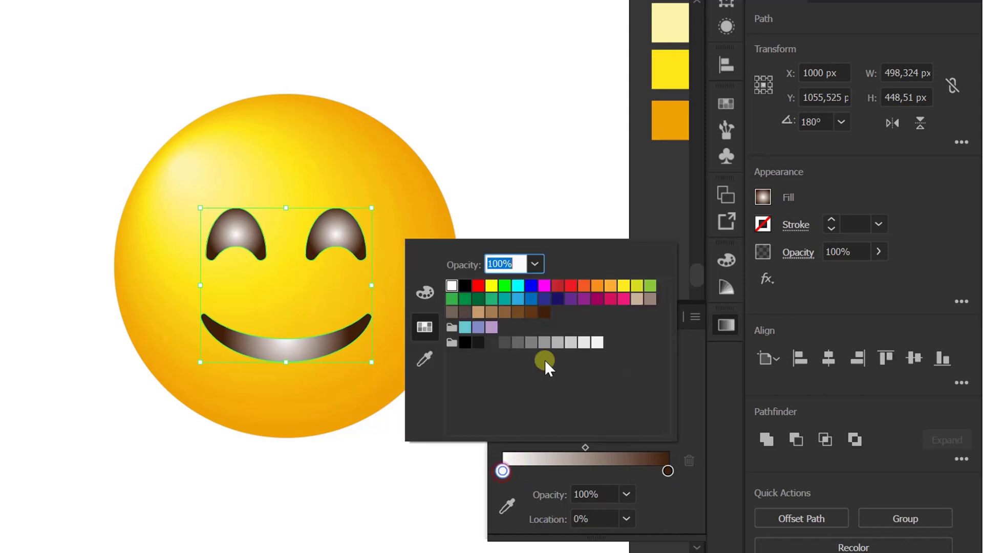
pyautogui.click(531, 312)
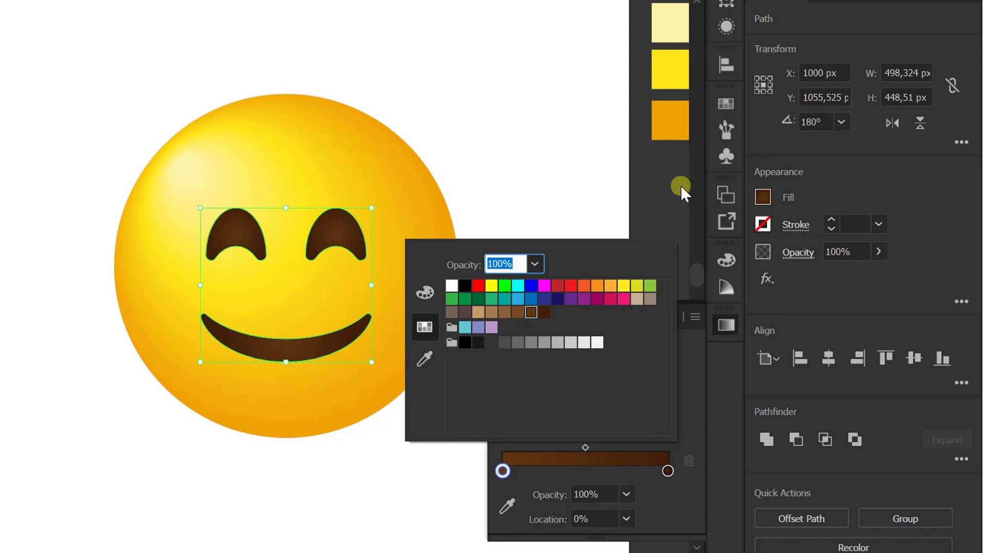
pyautogui.click(348, 449)
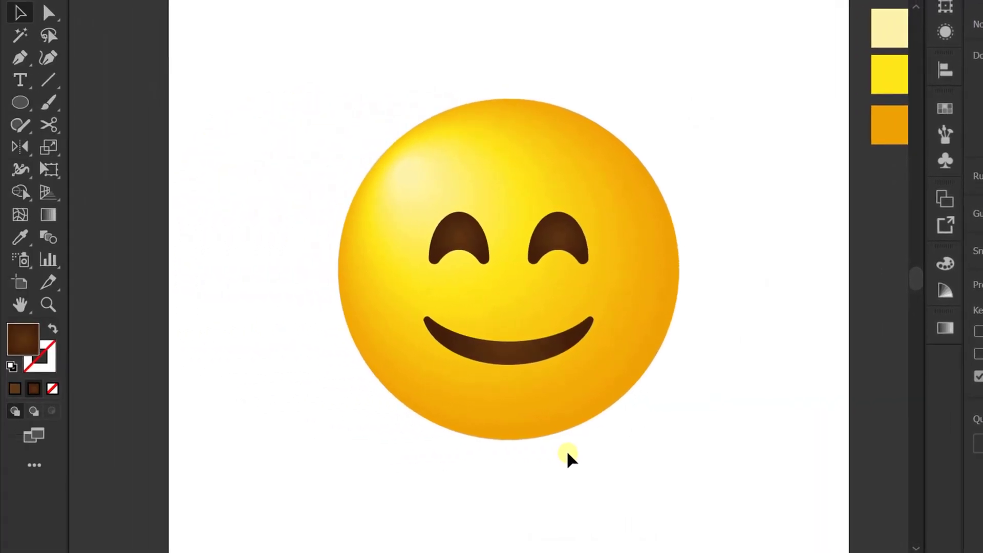
# Draw a small circle left of the face and give it a radial White, Black gradient.
pyautogui.click(20, 102)
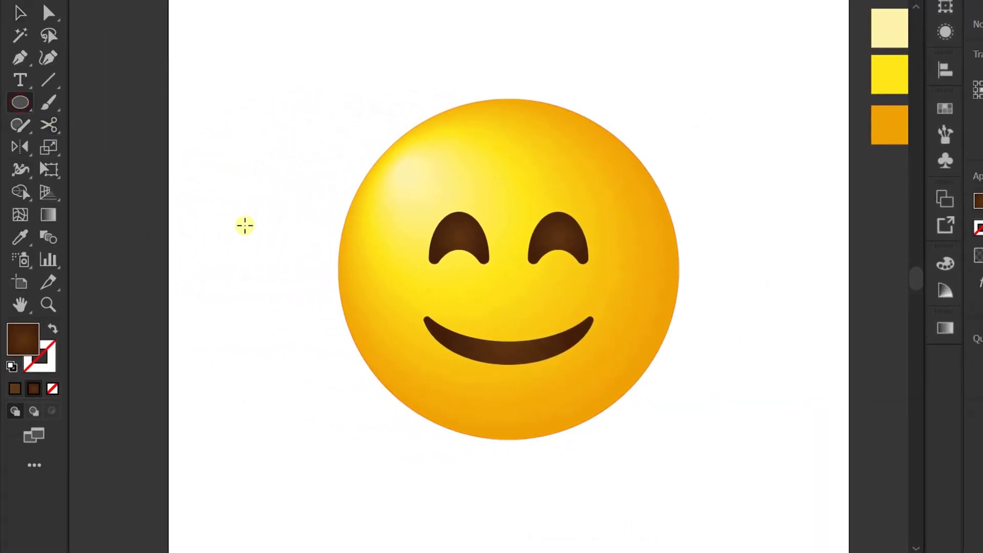
pyautogui.moveTo(235, 222); pyautogui.dragTo(319, 335)
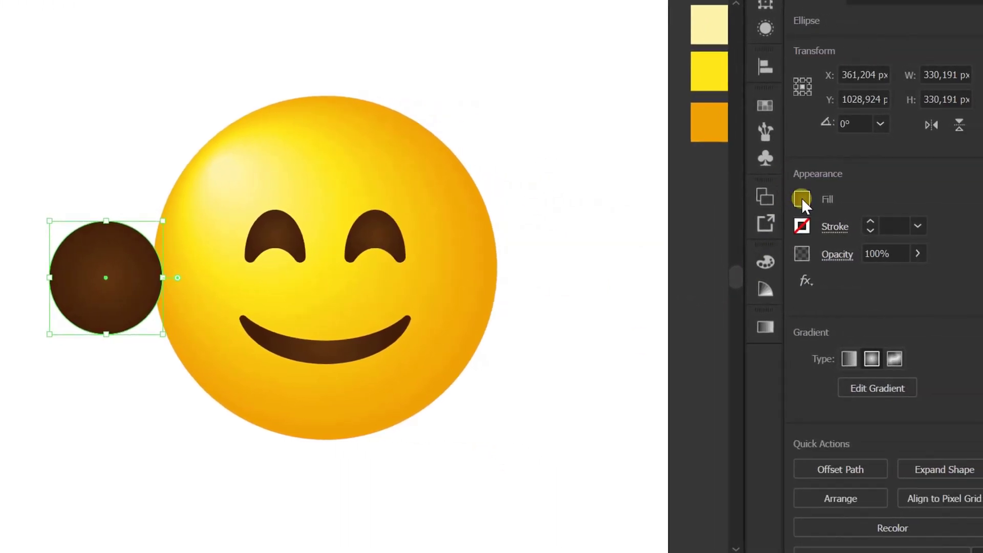
pyautogui.click(764, 328)
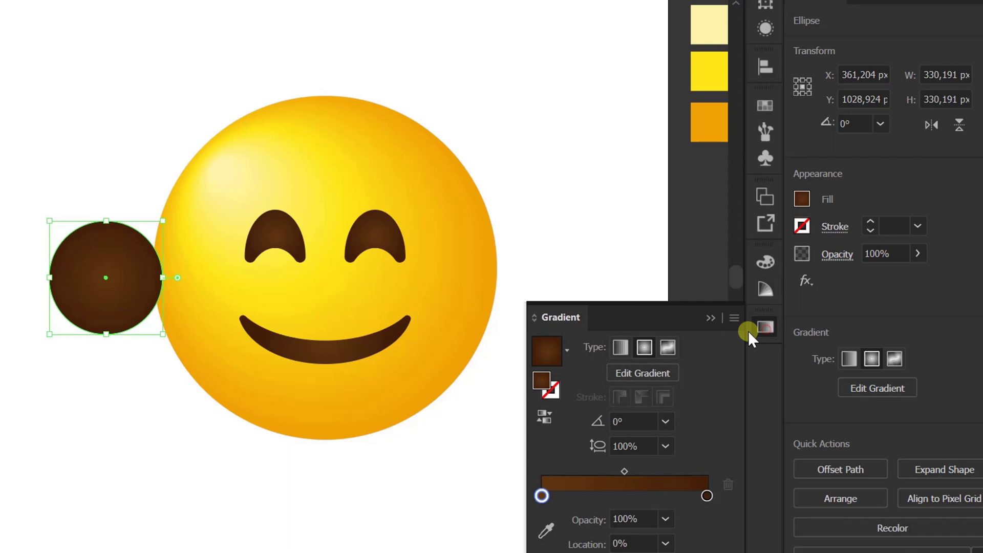
pyautogui.click(567, 353)
pyautogui.click(459, 387)
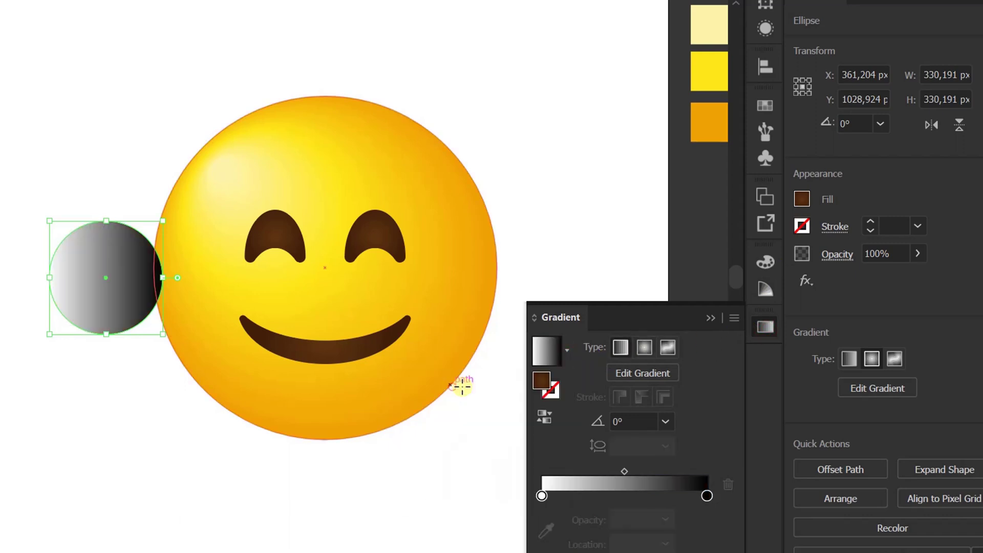
pyautogui.click(644, 346)
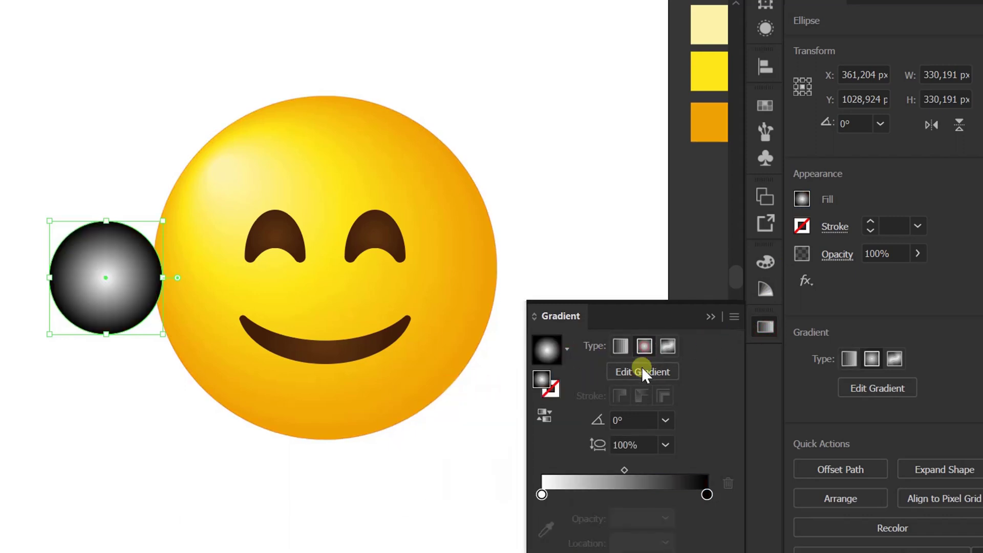
# Make the gradient's dark end stop red and the left stop 0% opacity.
pyautogui.click(707, 494)
pyautogui.doubleClick(707, 494)
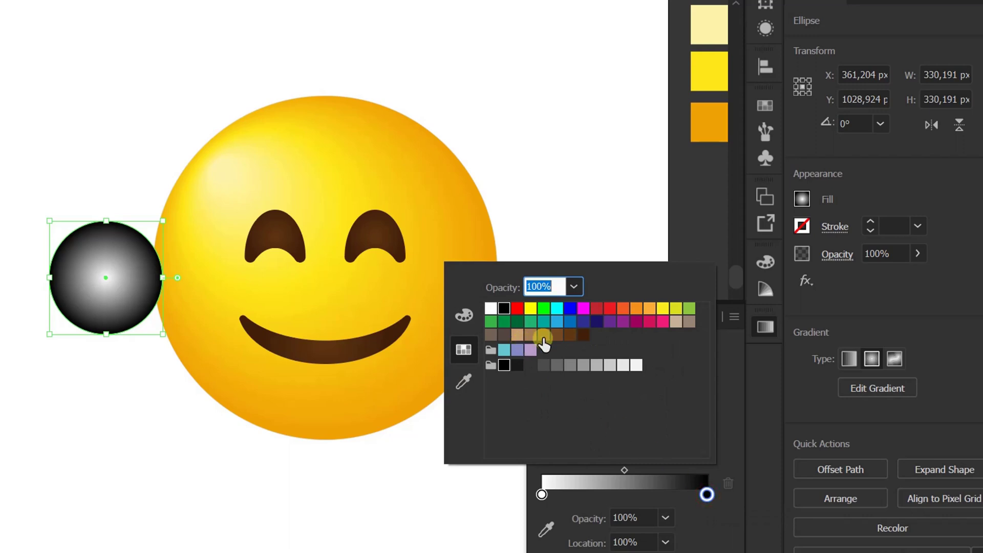
pyautogui.click(610, 308)
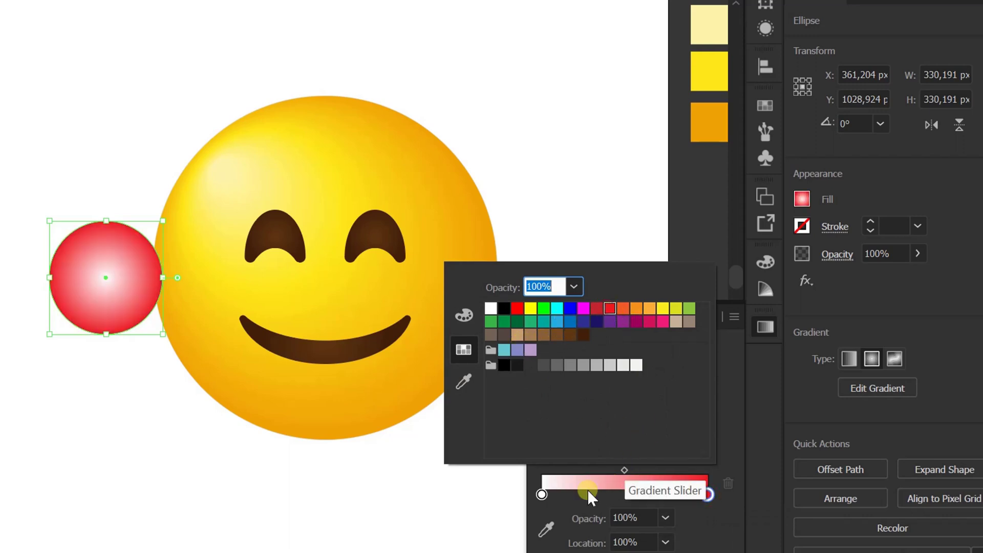
pyautogui.click(541, 495)
pyautogui.click(542, 494)
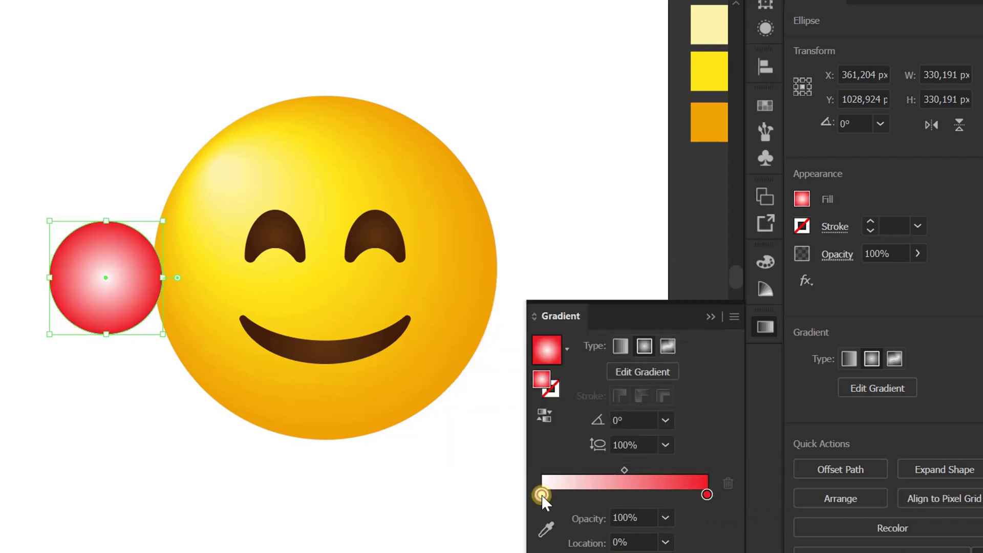
pyautogui.doubleClick(542, 495)
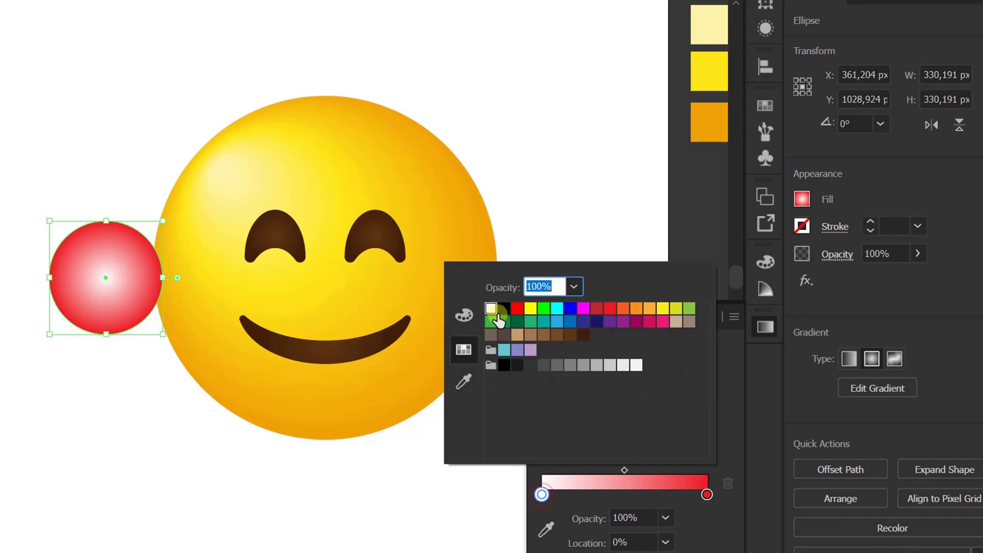
pyautogui.click(574, 286)
pyautogui.click(595, 306)
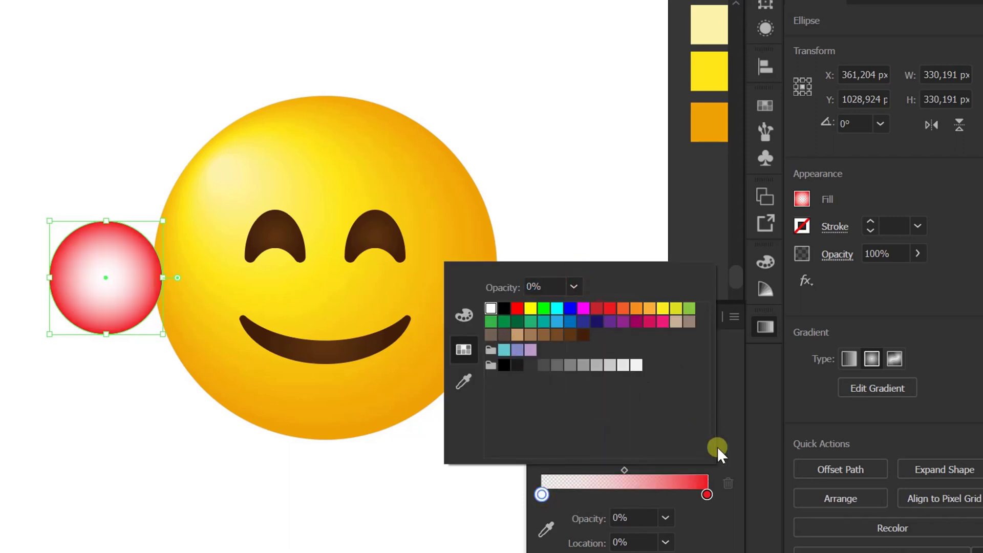
pyautogui.click(730, 460)
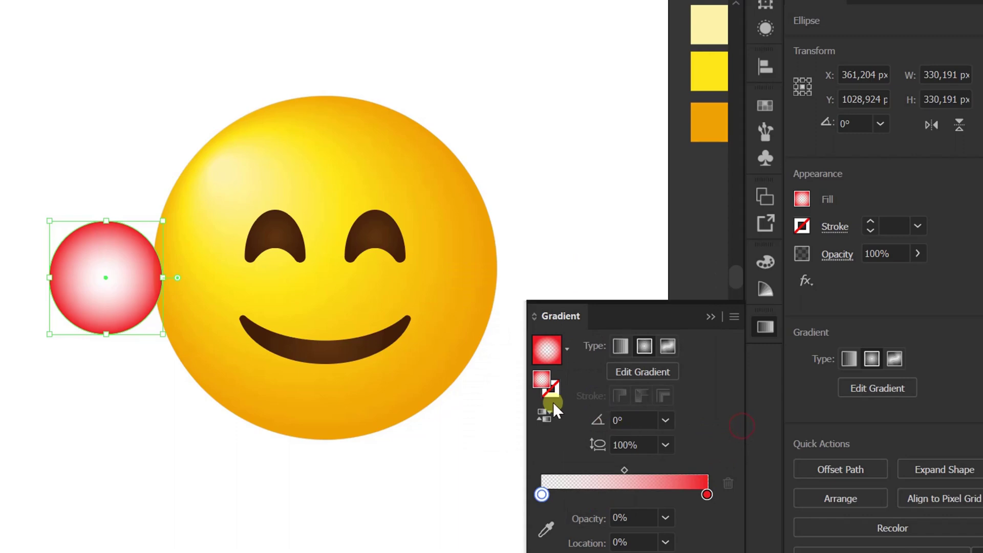
# Reverse the gradient, set the red centre stop to 30% opacity, and move the circle onto the left cheek.
pyautogui.click(542, 411)
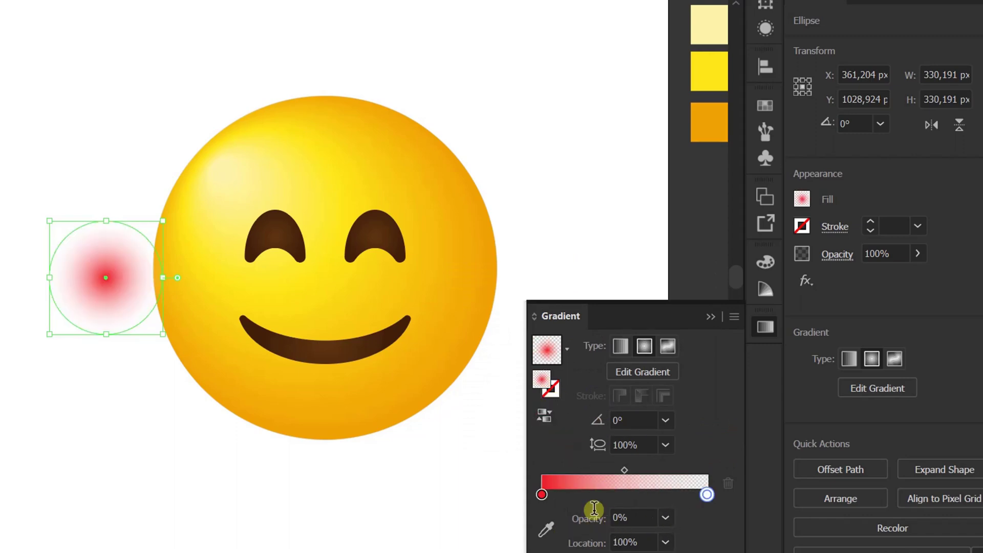
pyautogui.doubleClick(541, 494)
pyautogui.click(574, 286)
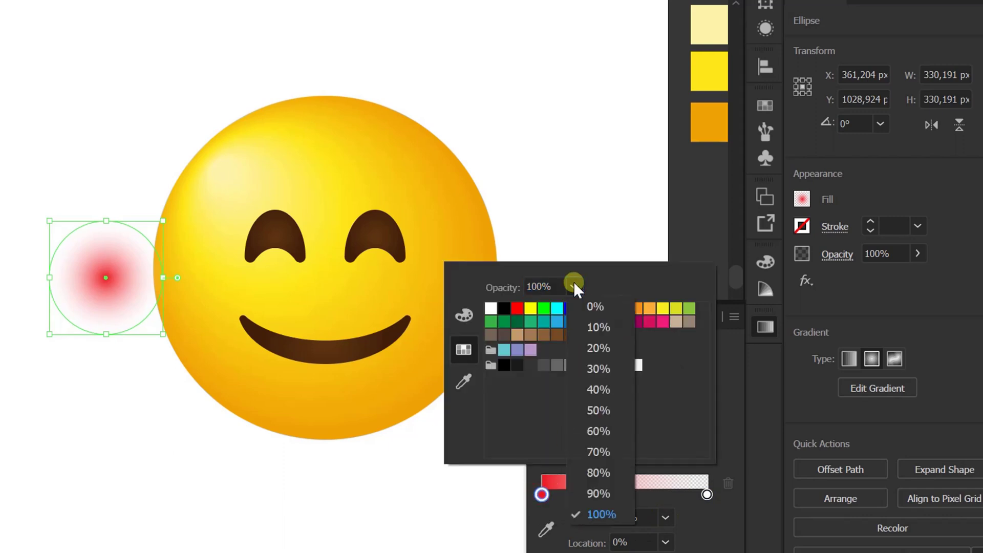
pyautogui.click(600, 349)
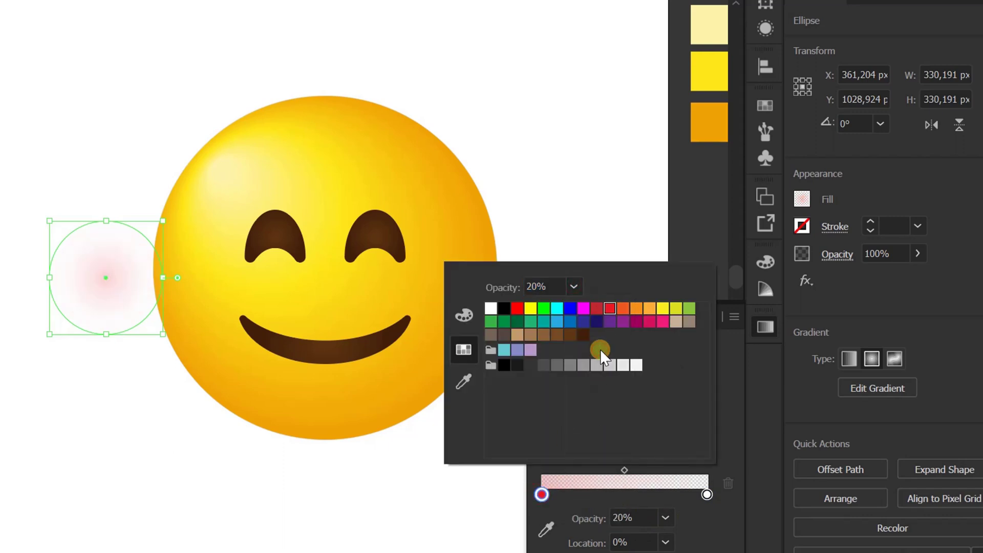
pyautogui.click(574, 286)
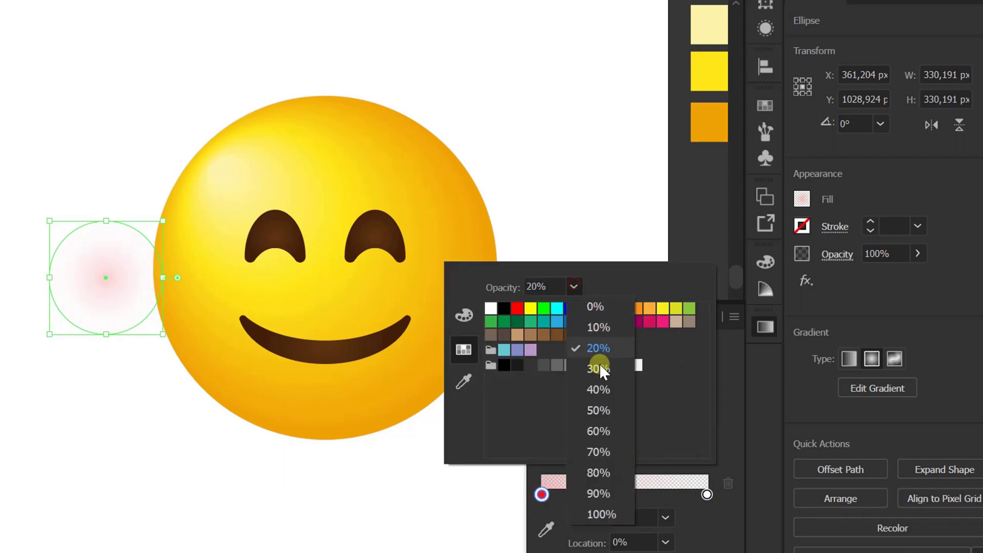
pyautogui.click(598, 369)
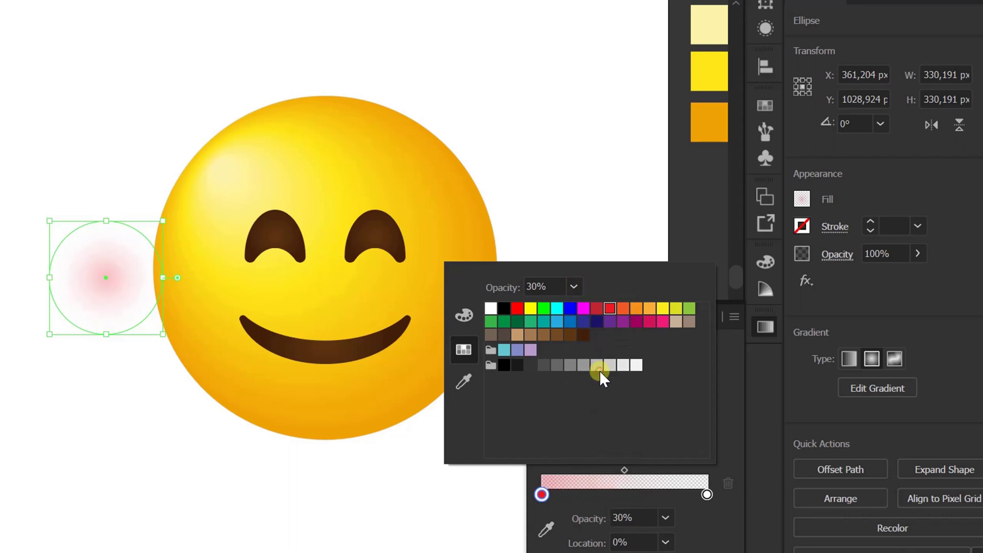
pyautogui.click(694, 221)
pyautogui.moveTo(104, 274); pyautogui.dragTo(215, 283)
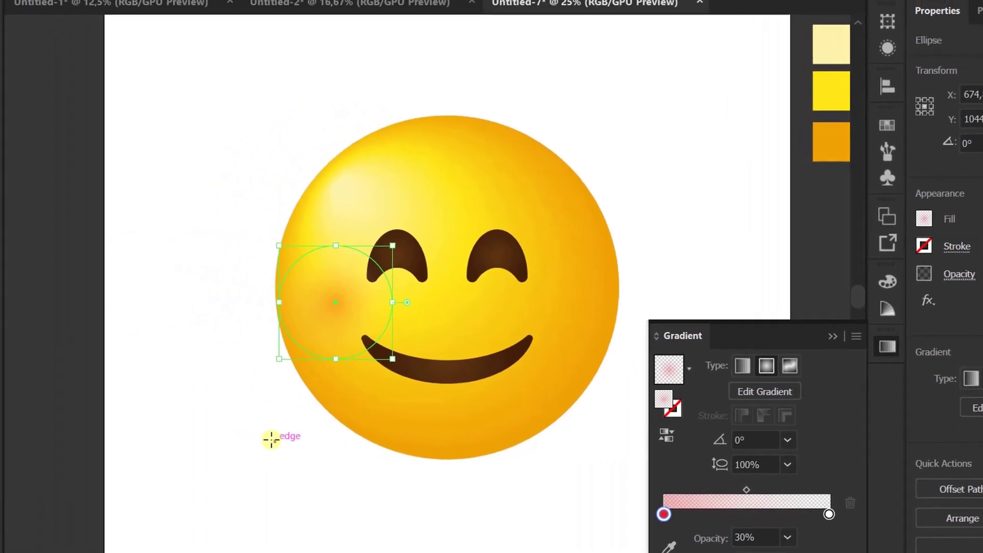
# Reflect a copy of the blush around the face's top anchor onto the right cheek, then deselect.
pyautogui.click(899, 349)
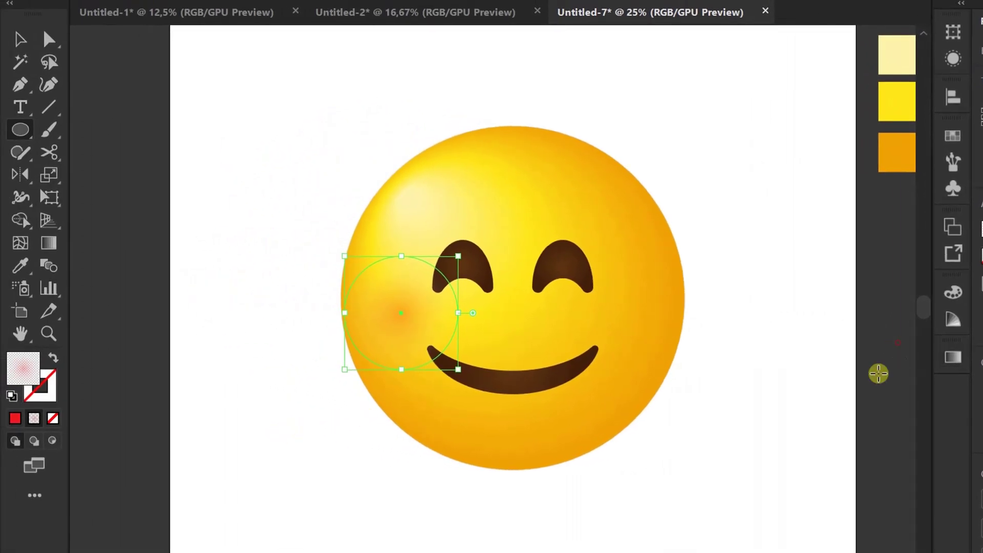
pyautogui.click(20, 174)
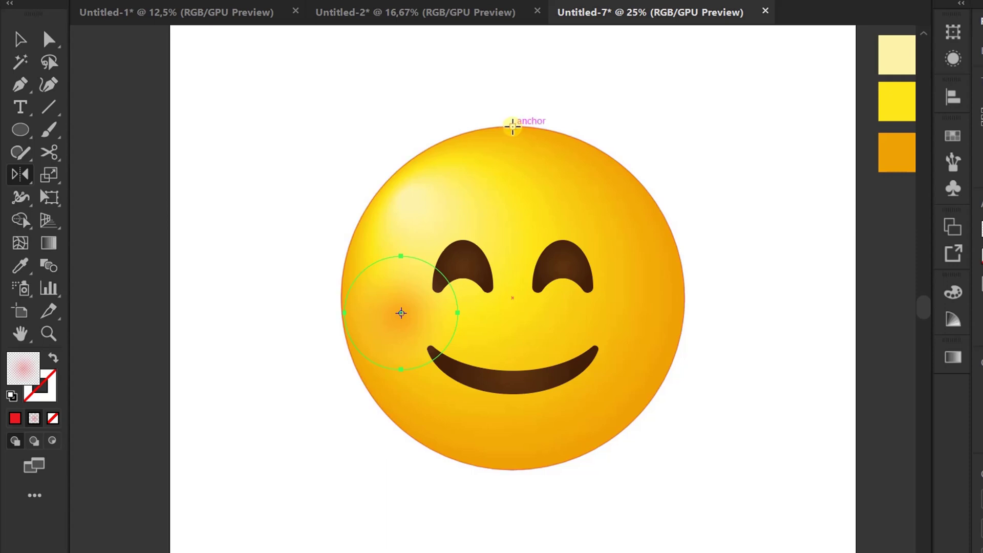
pyautogui.click(512, 126)
pyautogui.moveTo(422, 318); pyautogui.dragTo(594, 328)
pyautogui.press('v')
pyautogui.click(325, 484)
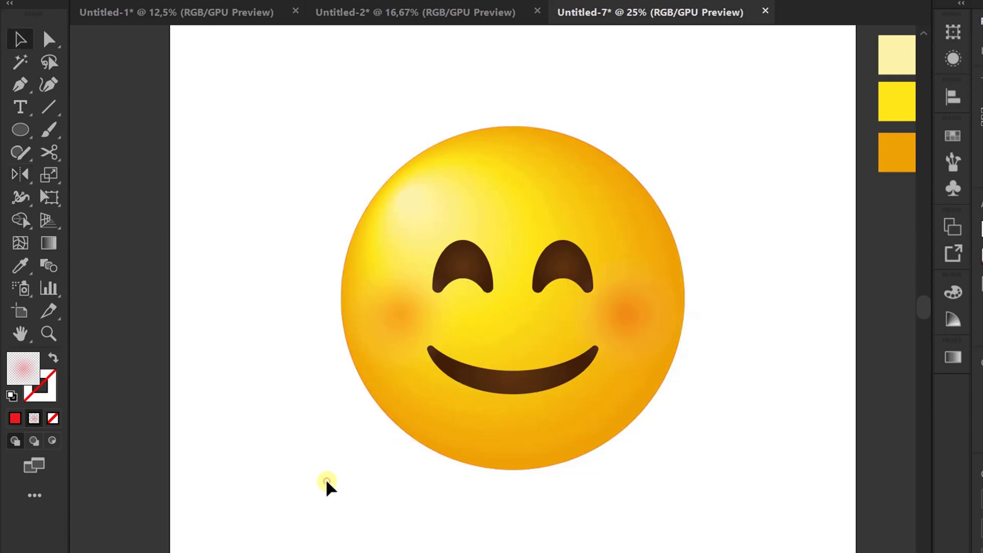
pyautogui.click(380, 375)
pyautogui.click(424, 501)
pyautogui.scroll(-3, 424, 500)
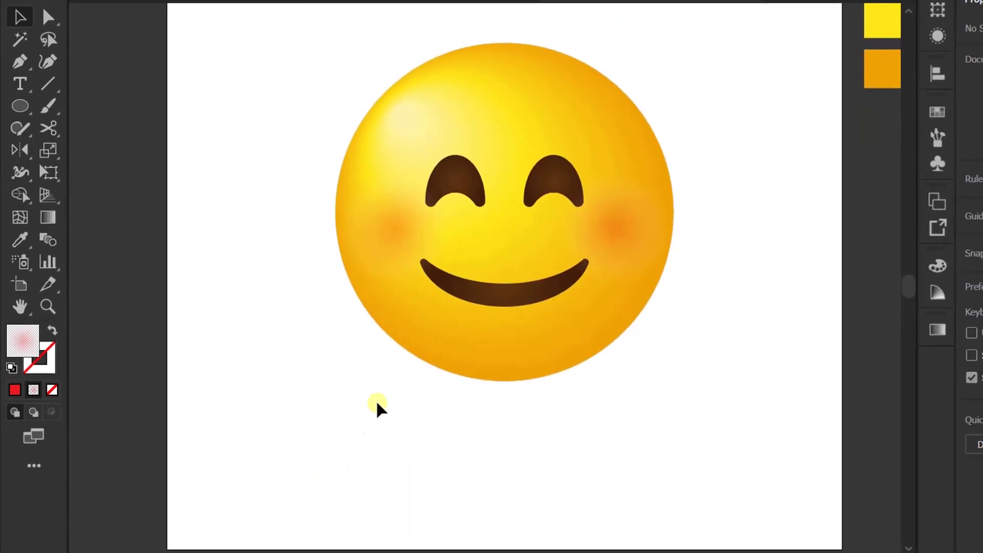
# Place a copy of the blush below the face and make its centre stop black.
pyautogui.moveTo(395, 271); pyautogui.dragTo(604, 479)
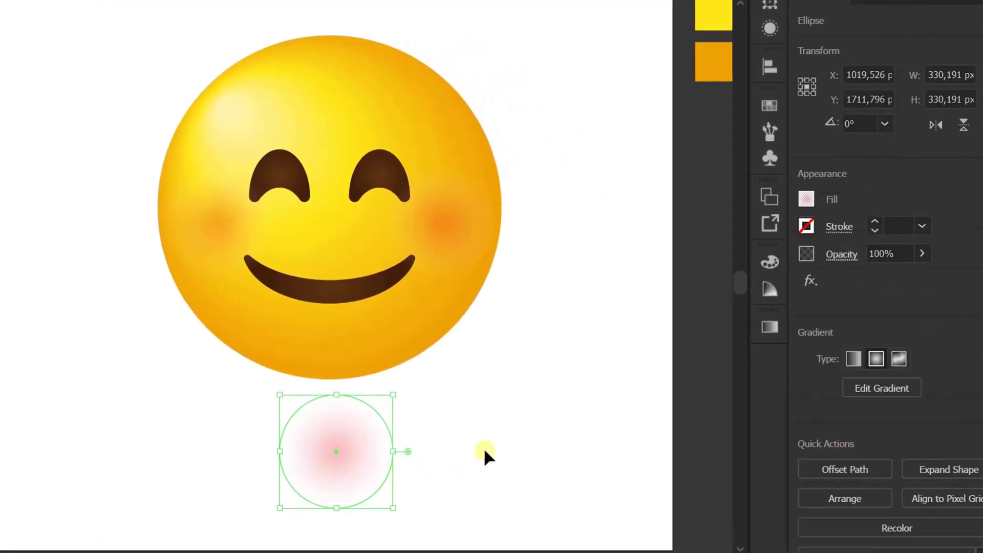
pyautogui.click(769, 326)
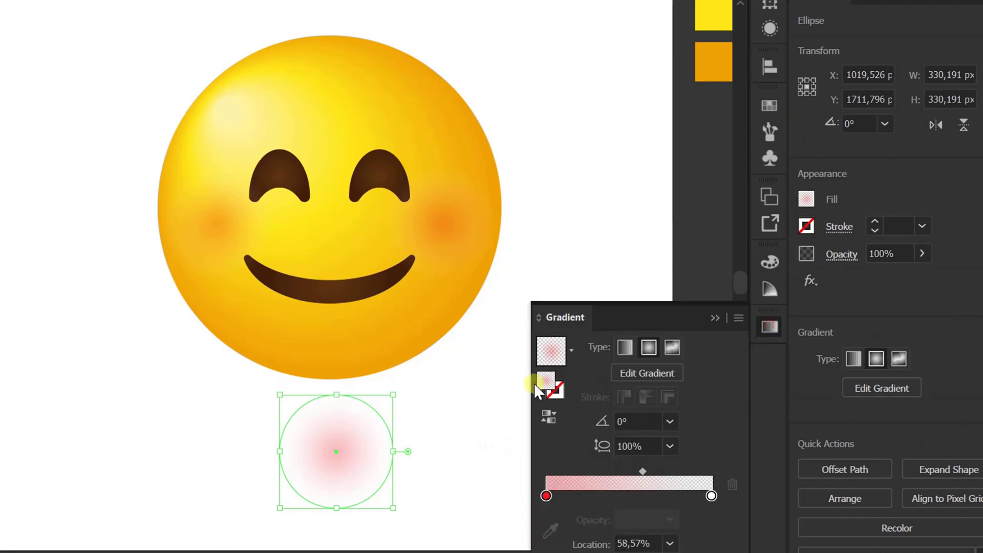
pyautogui.doubleClick(546, 495)
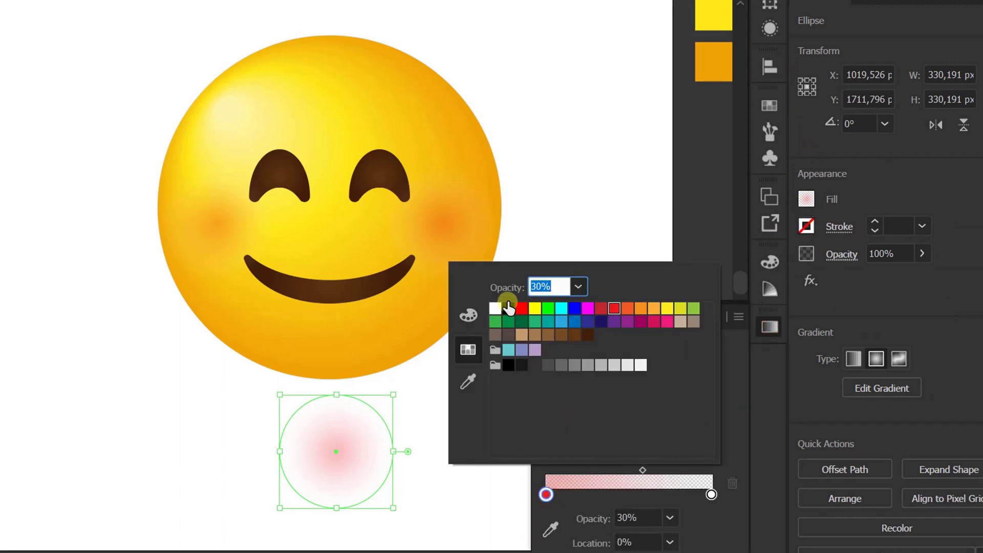
pyautogui.click(508, 307)
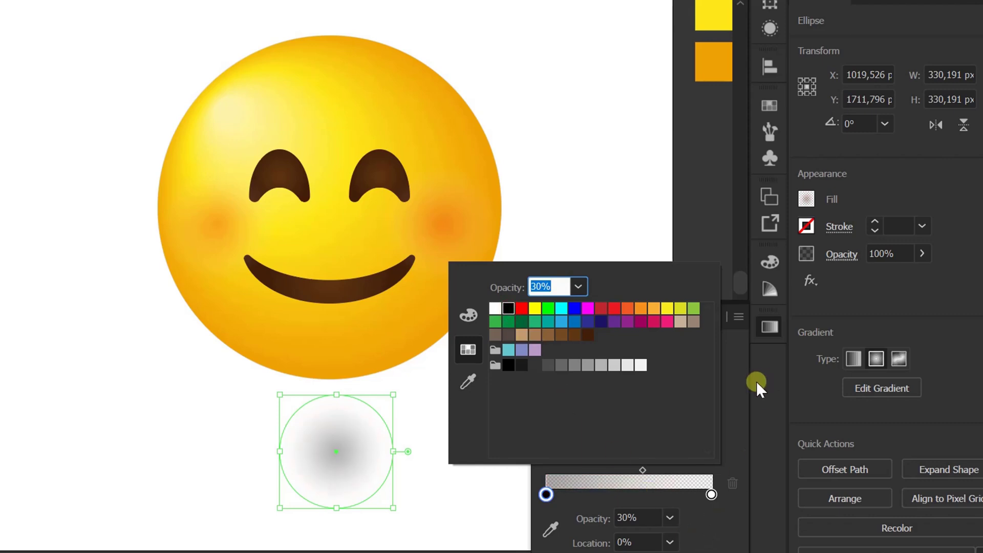
pyautogui.click(737, 394)
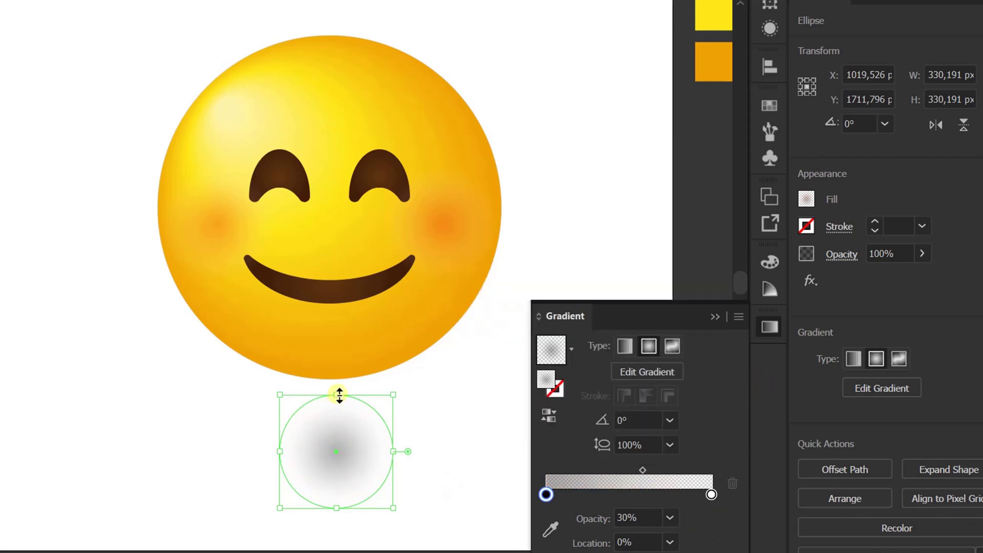
# Squash the copy into a flat ellipse, centre it horizontally, and widen it to about 980 px.
pyautogui.moveTo(340, 395); pyautogui.dragTo(339, 459)
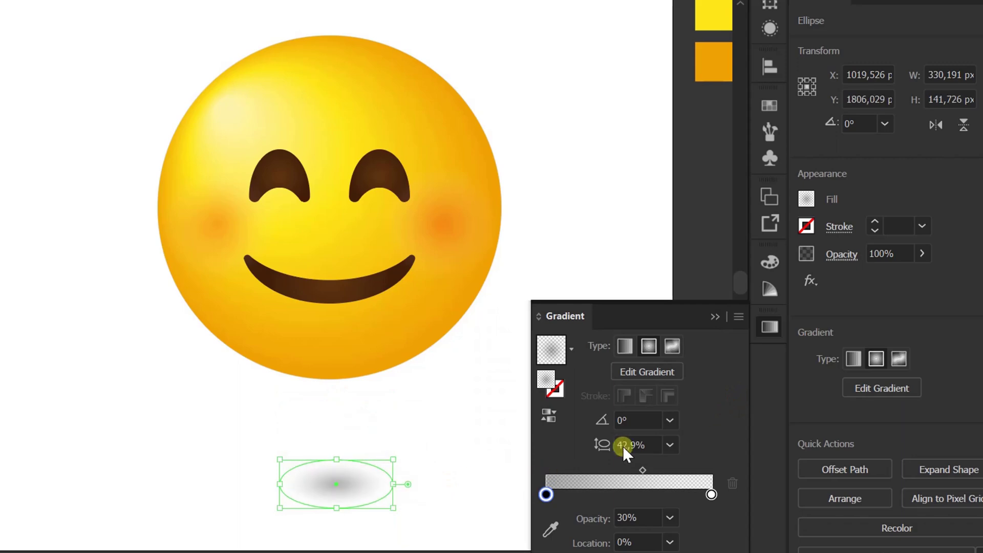
pyautogui.click(716, 317)
pyautogui.click(768, 67)
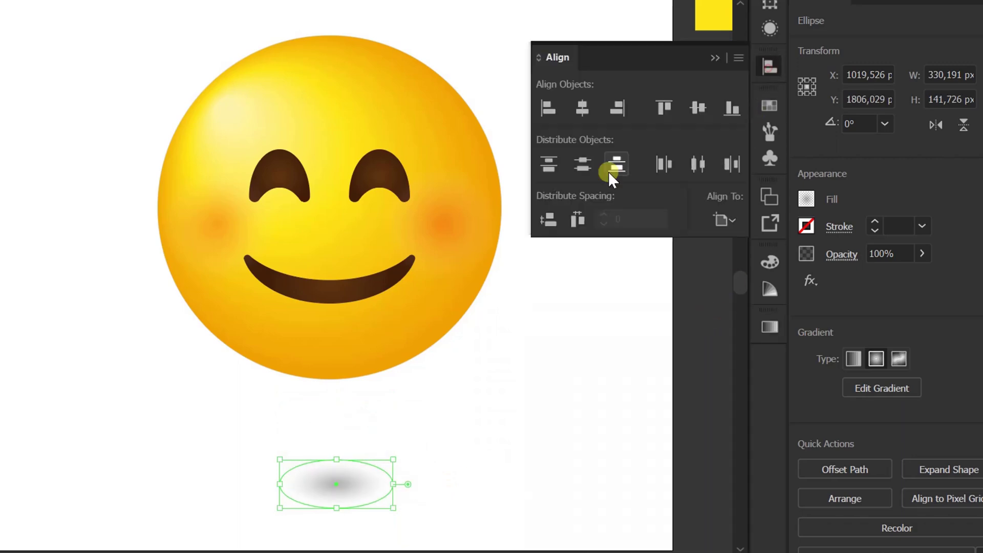
pyautogui.click(580, 108)
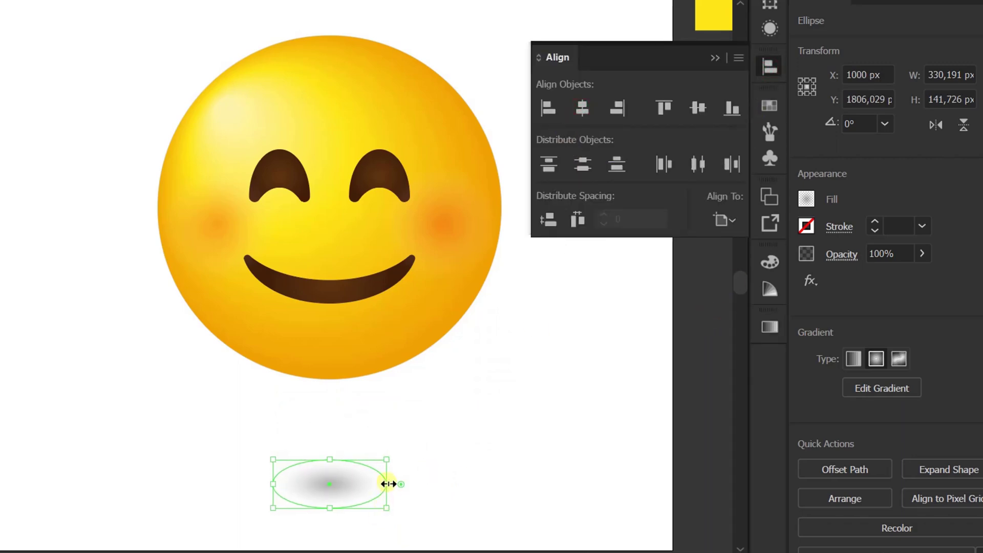
pyautogui.moveTo(387, 484); pyautogui.dragTo(498, 482)
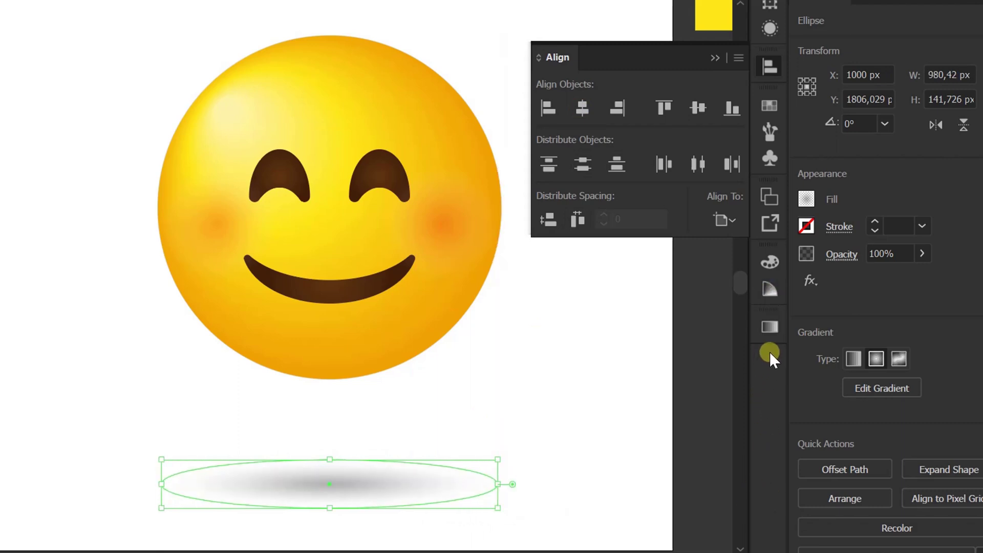
# Lower the shadow's centre stop opacity to 20% and deselect it.
pyautogui.click(769, 326)
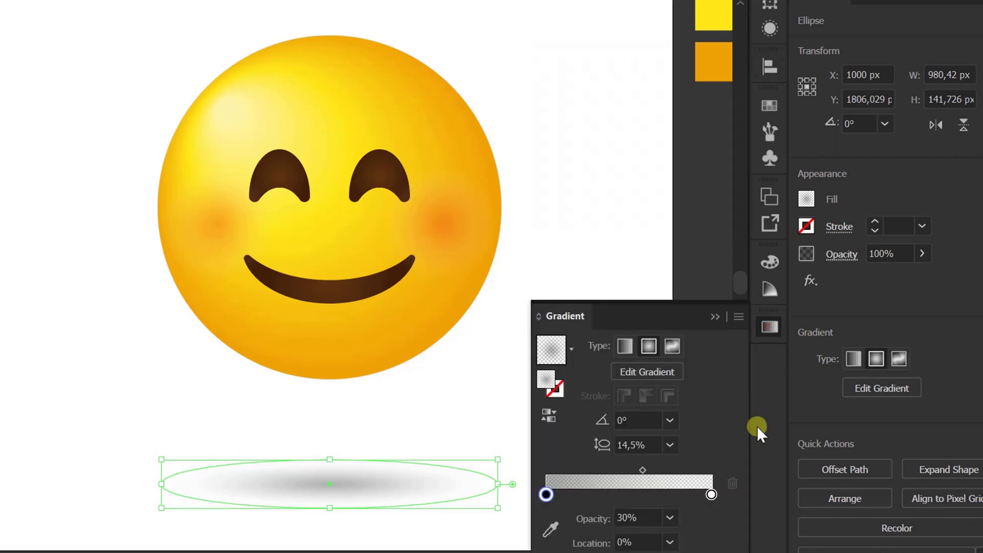
pyautogui.click(669, 520)
pyautogui.click(691, 328)
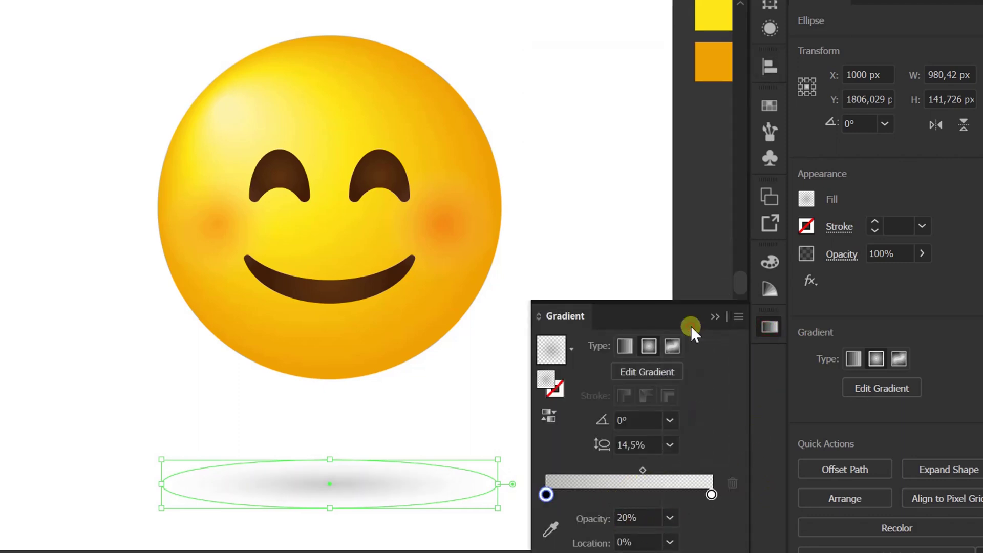
pyautogui.click(712, 317)
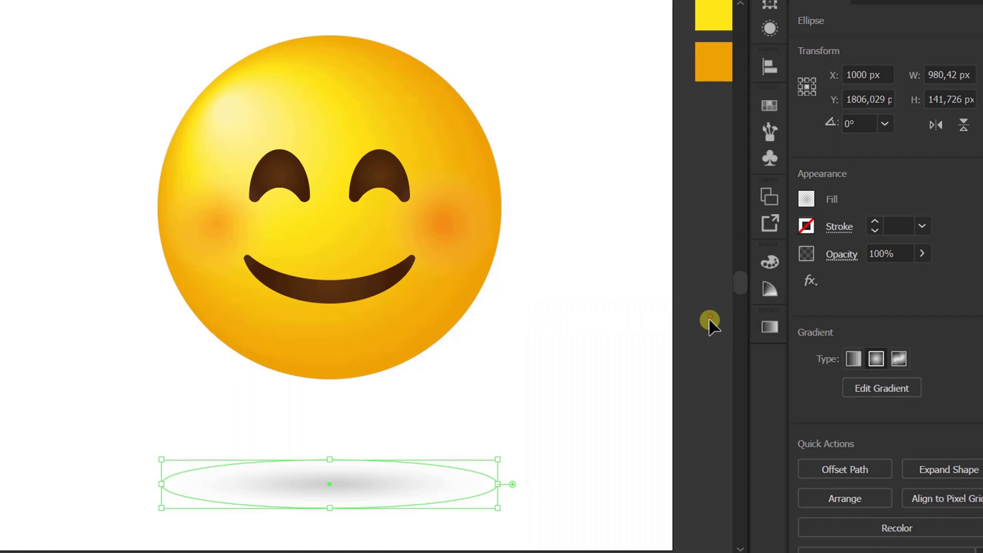
pyautogui.click(547, 503)
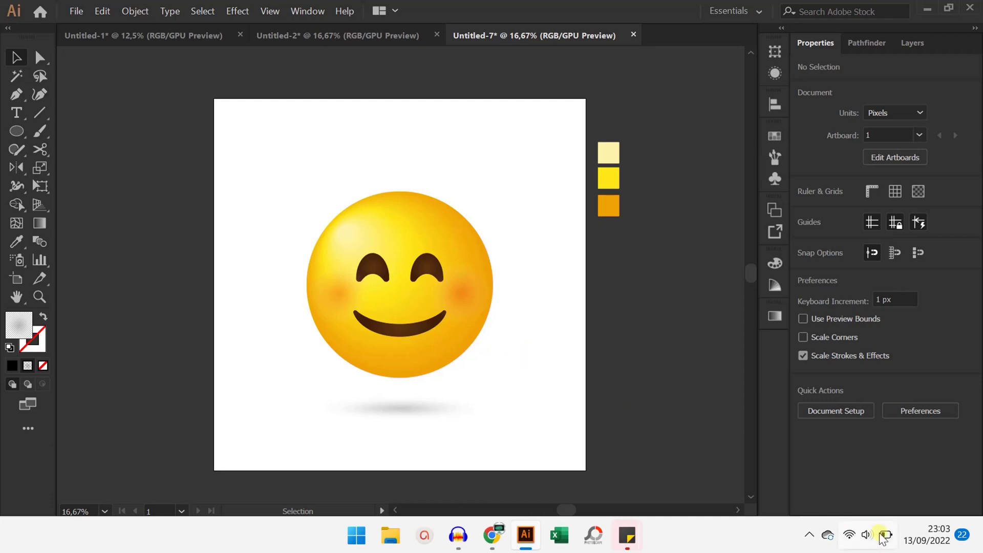
pyautogui.click(809, 534)
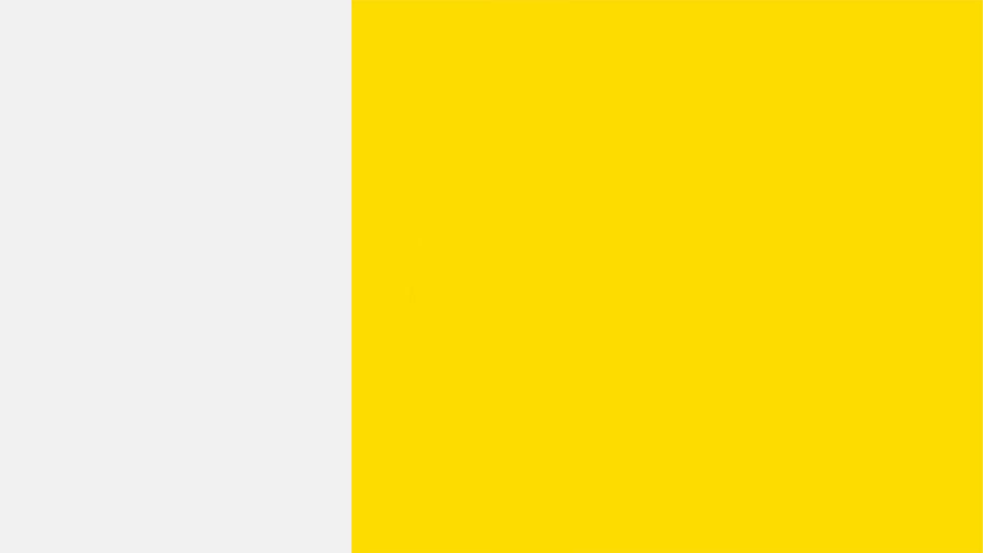